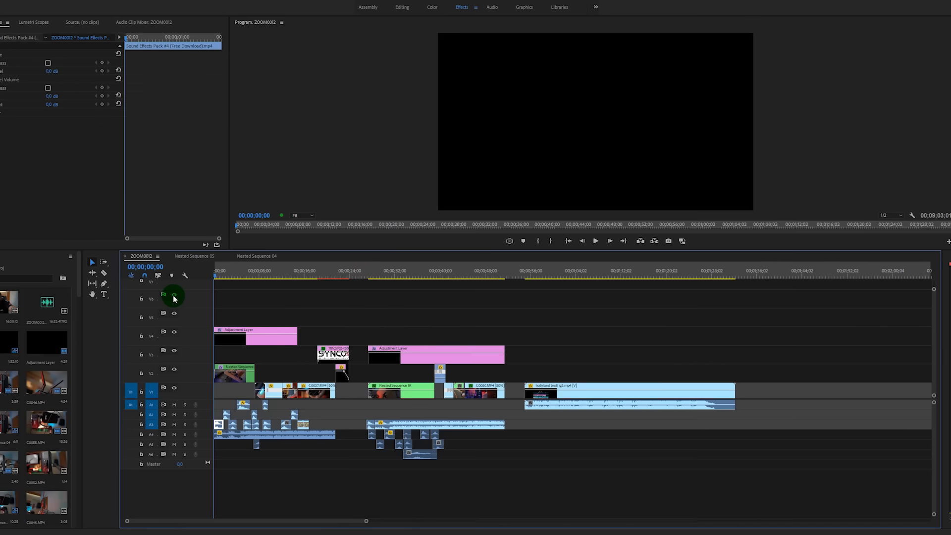
Play the ZOOM0012 sequence from its start through the opening montage and the SYNCO logo
key("equal")
key("space")
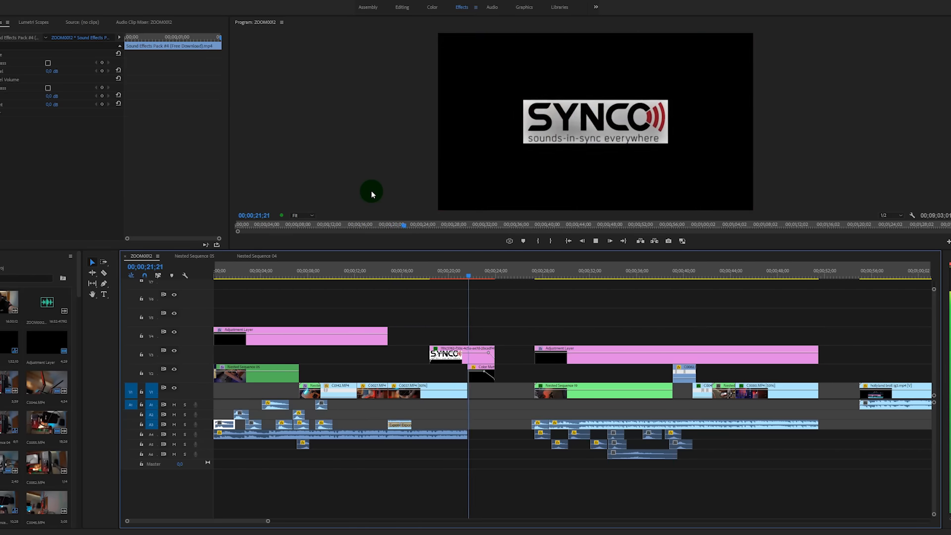
left_click(539, 310)
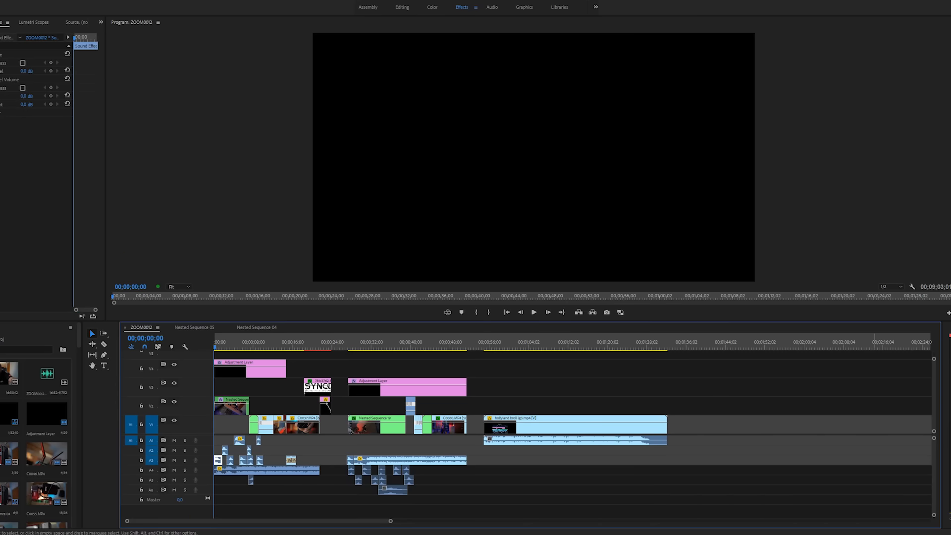
Check the speaker volume and replay the first nested clip of the ZOOM0012 sequence from the start
left_click(919, 534)
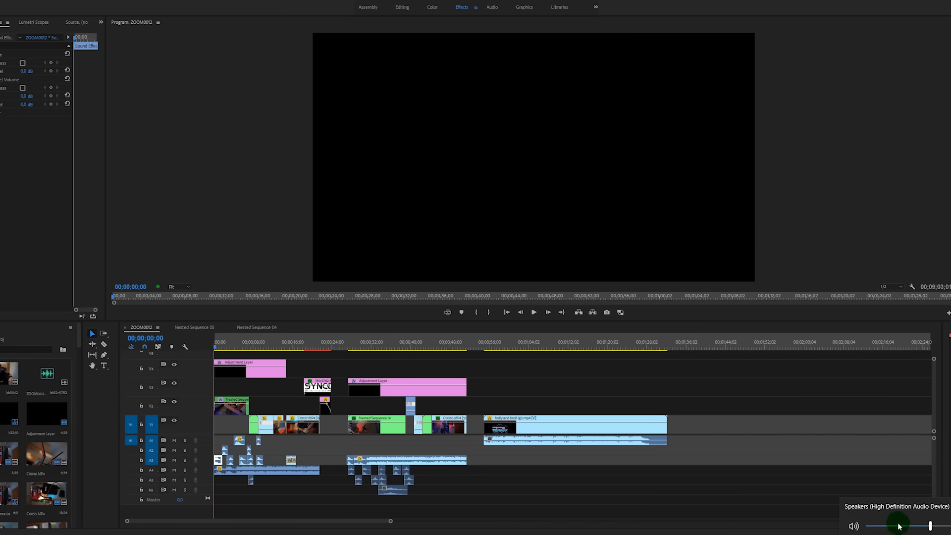
left_click_drag(392, 523, 195, 521)
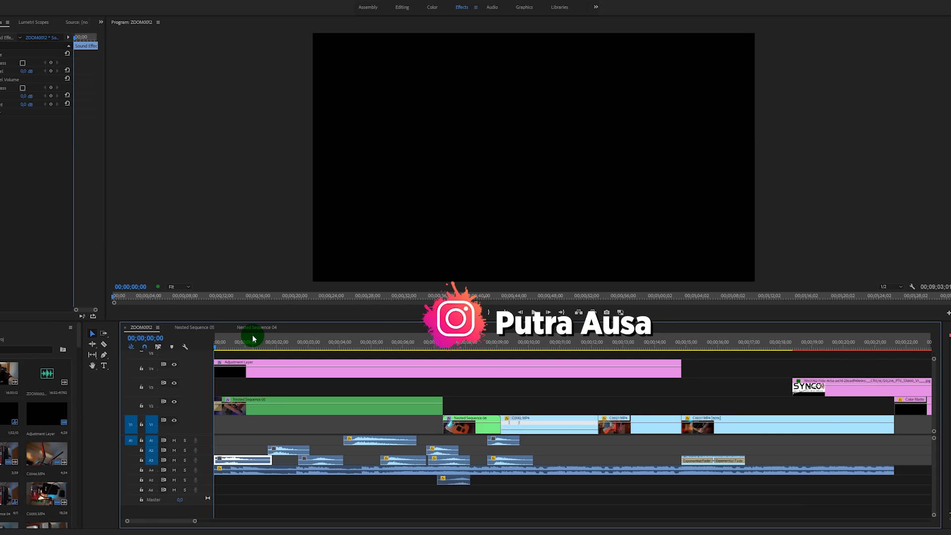
left_click(301, 428)
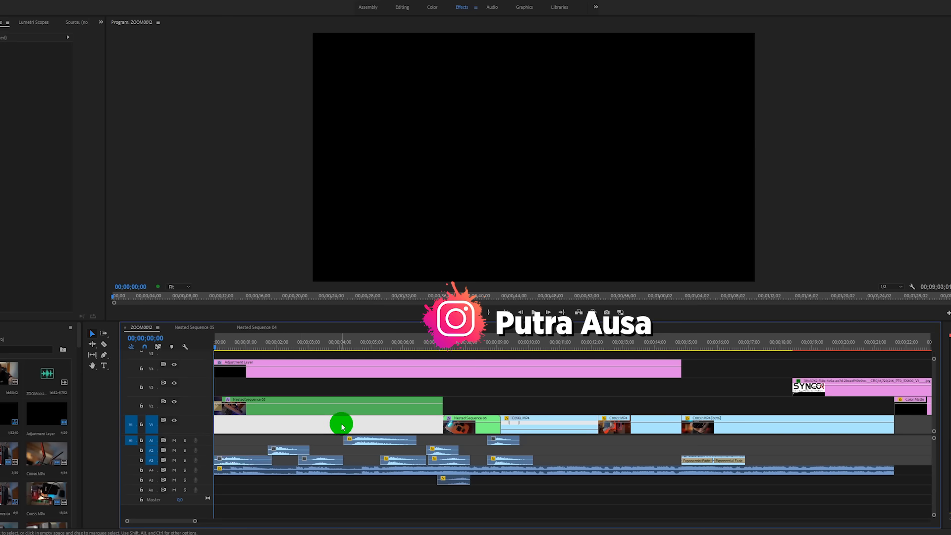
key("space")
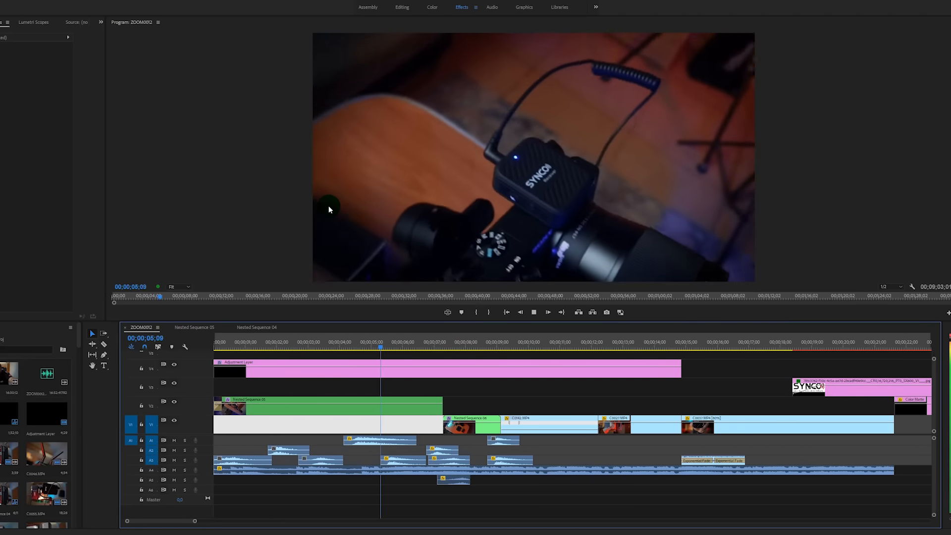
left_click(351, 192)
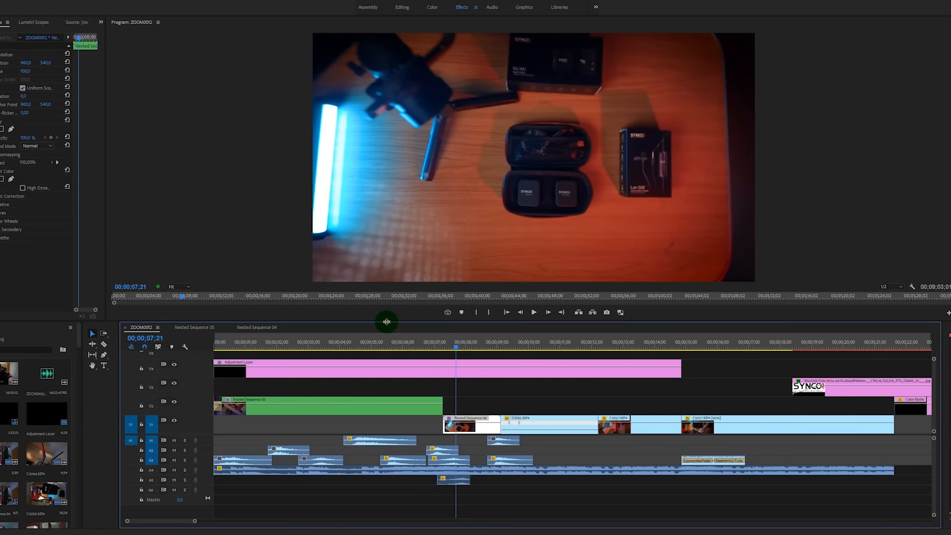
Give the timeline more height and open Nested Sequence 05, followed by the Nested Sequence 04 it contains
left_click_drag(387, 321, 392, 265)
left_click(431, 290)
double_click(276, 378)
left_click(262, 400)
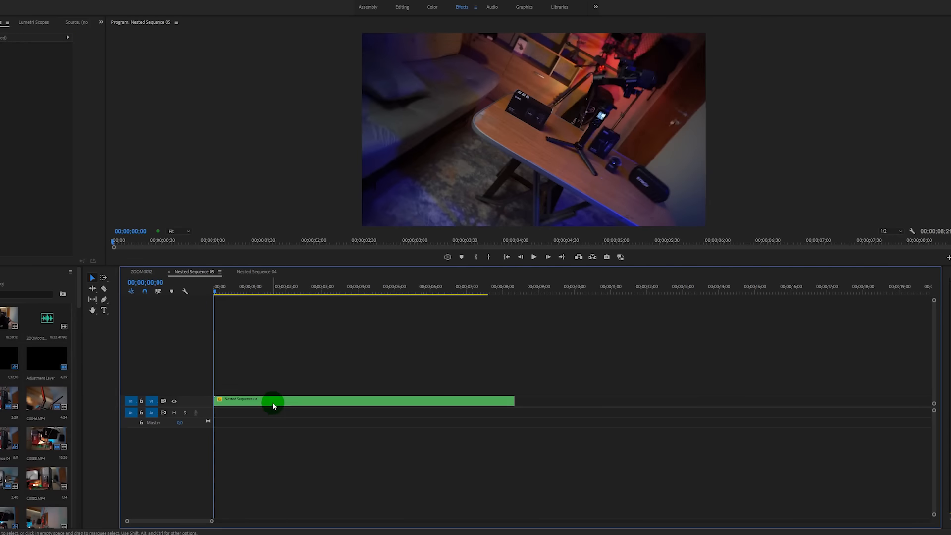
double_click(272, 402)
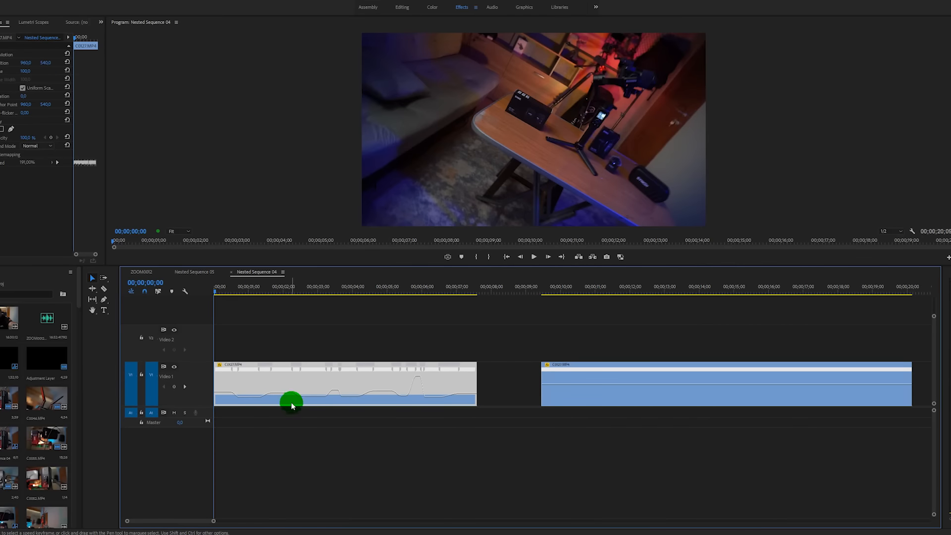
Play the first clip of Nested Sequence 04 and examine its speed-ramp curve on an enlarged Video 1 track
left_click_drag(215, 521, 222, 528)
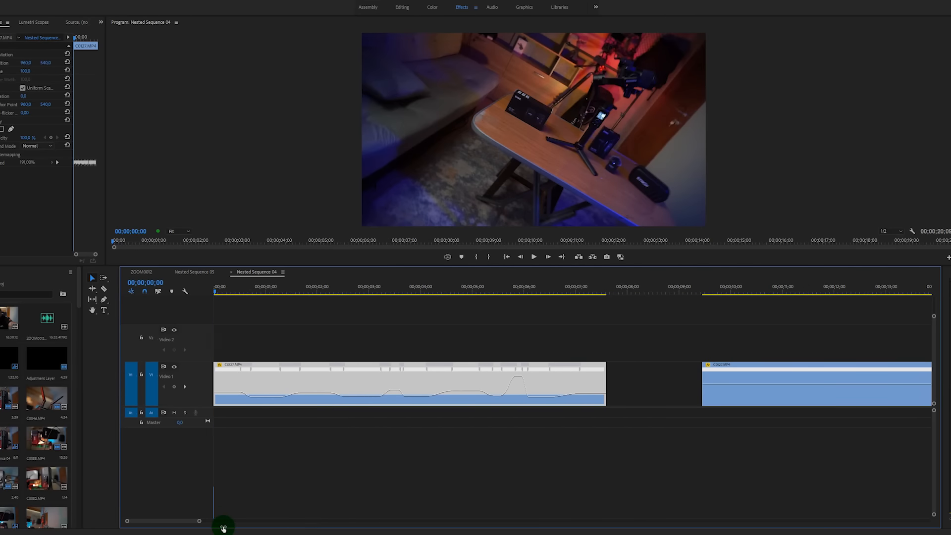
left_click(236, 288)
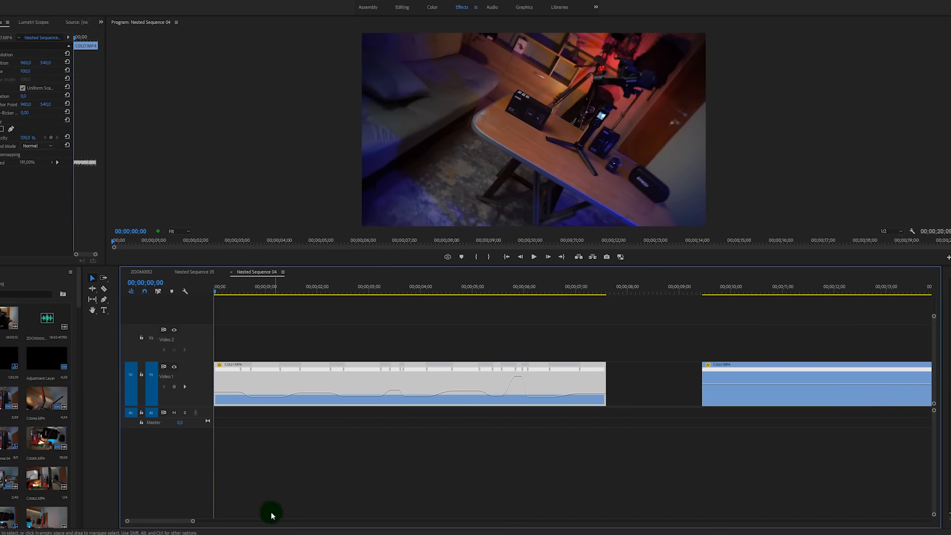
left_click(276, 388)
key("space")
left_click(933, 318)
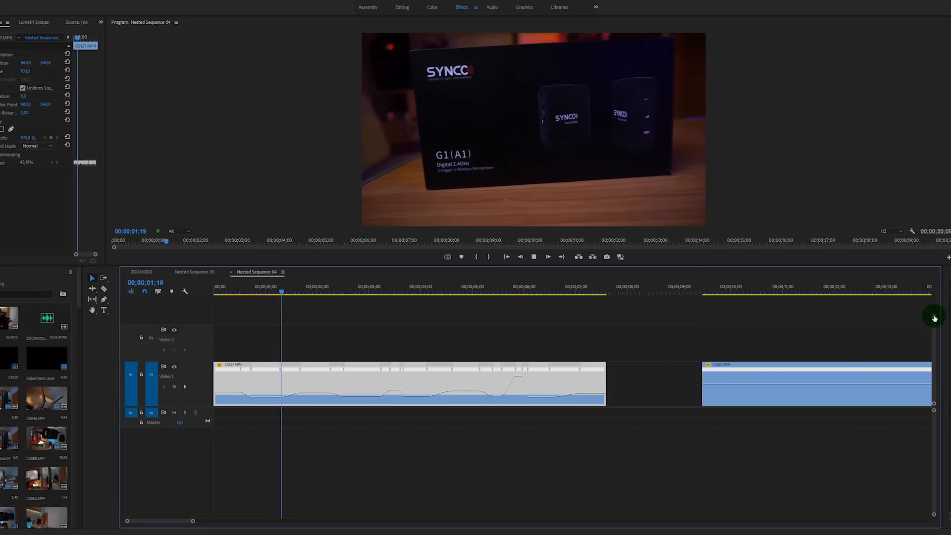
left_click_drag(932, 318, 933, 326)
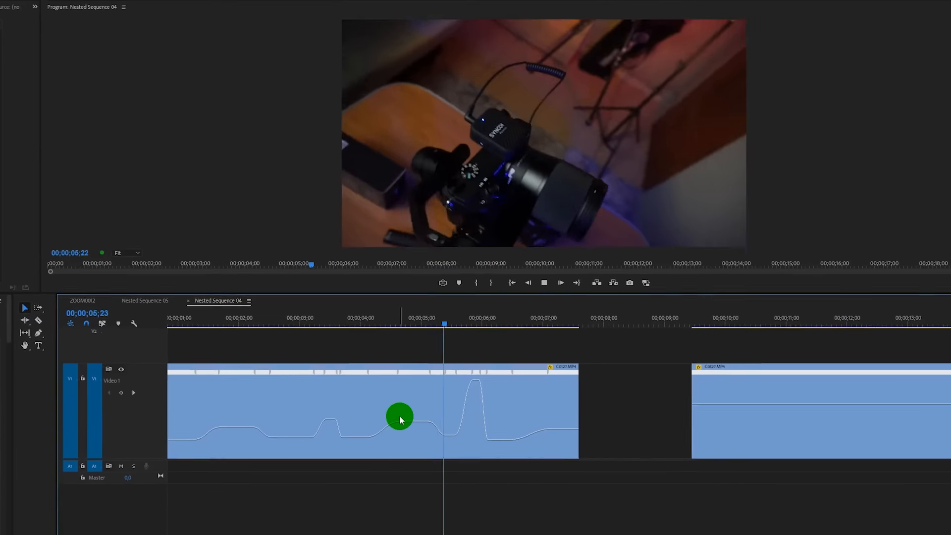
left_click_drag(299, 325, 151, 327)
key("space")
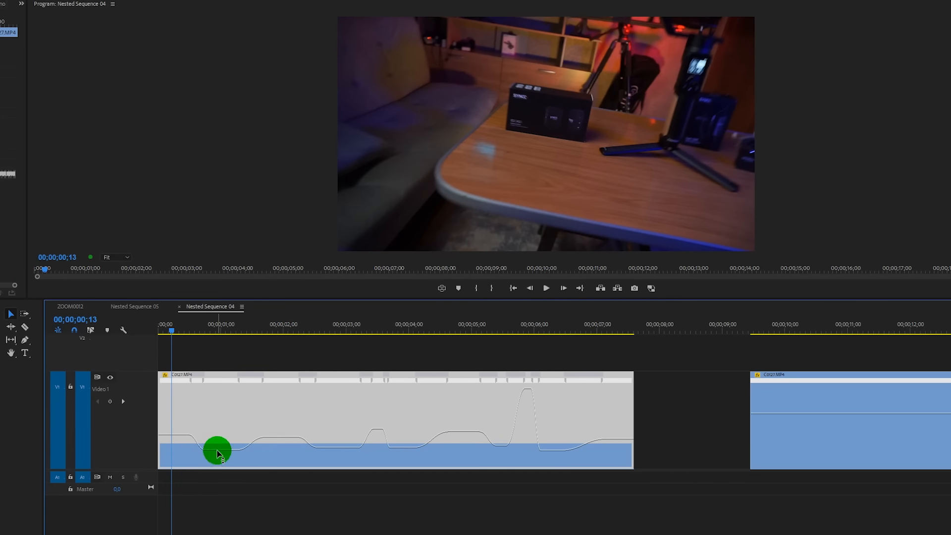
Compare playback of the speed-ramped first clip with the constant-speed second clip in Nested Sequence 04
left_click_drag(217, 451, 218, 454)
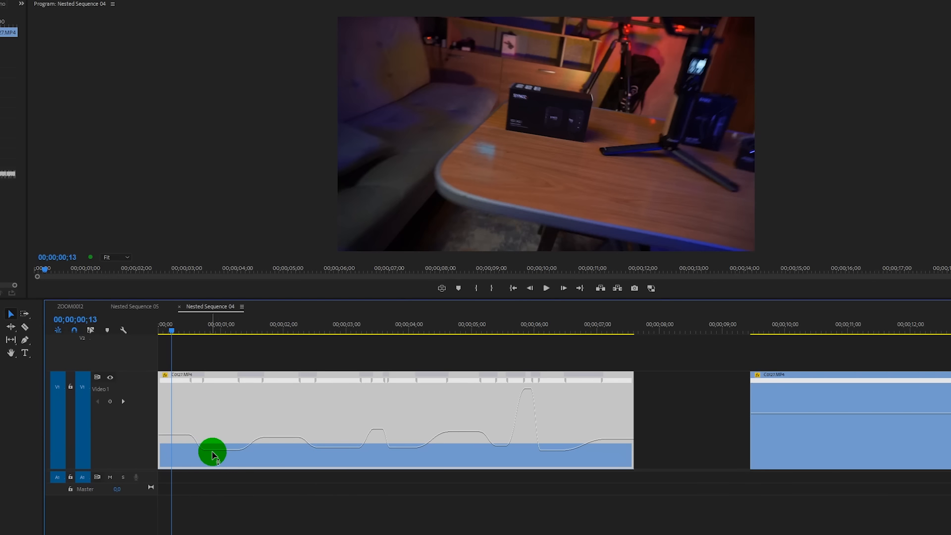
left_click_drag(196, 326, 122, 331)
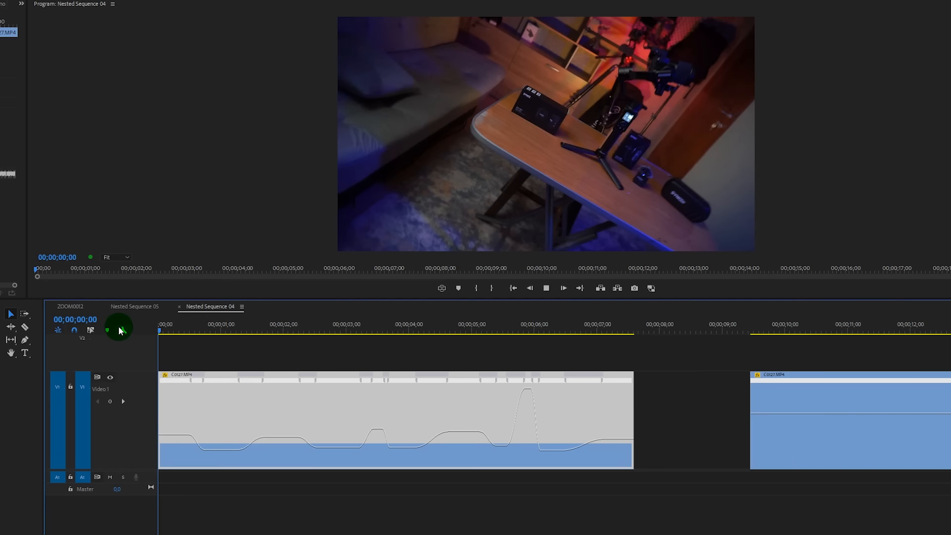
key("space")
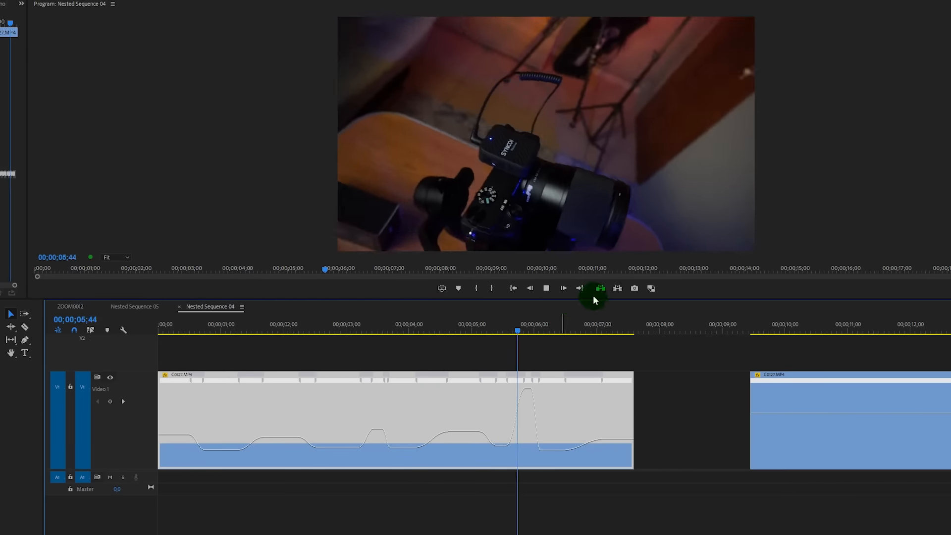
key("space")
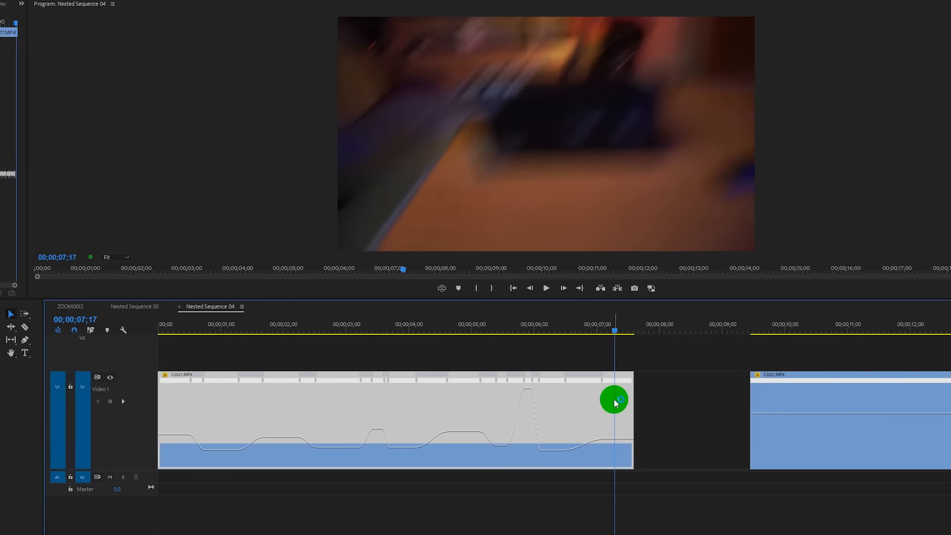
left_click_drag(614, 327, 745, 349)
left_click_drag(208, 534, 273, 534)
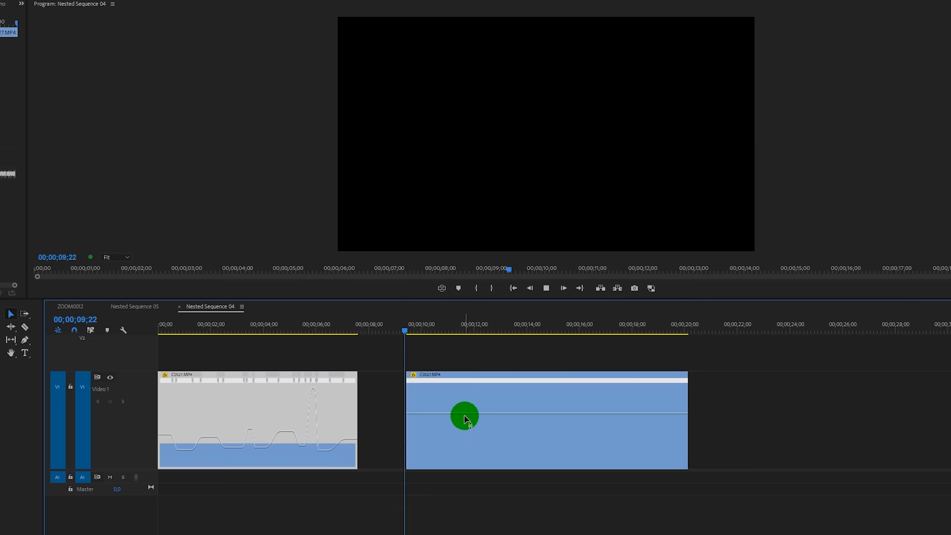
key("space")
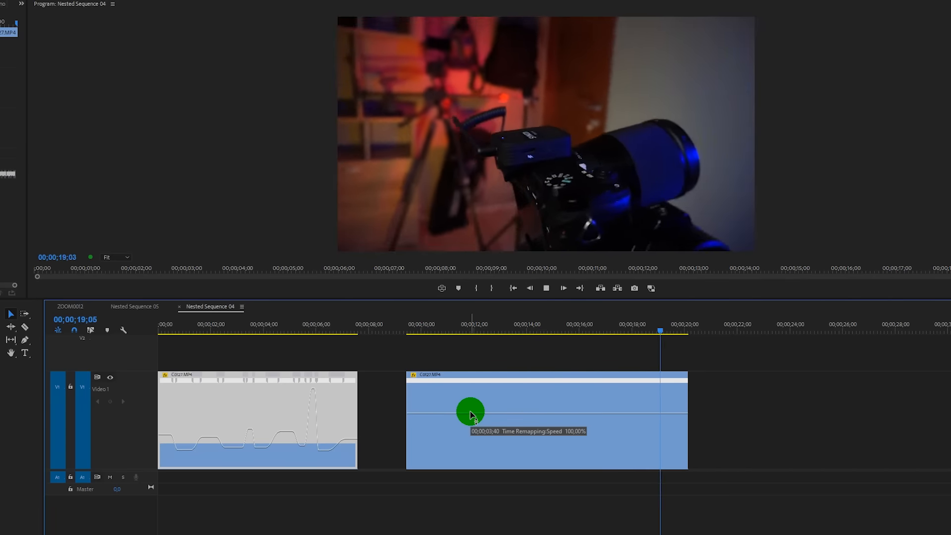
left_click(454, 411)
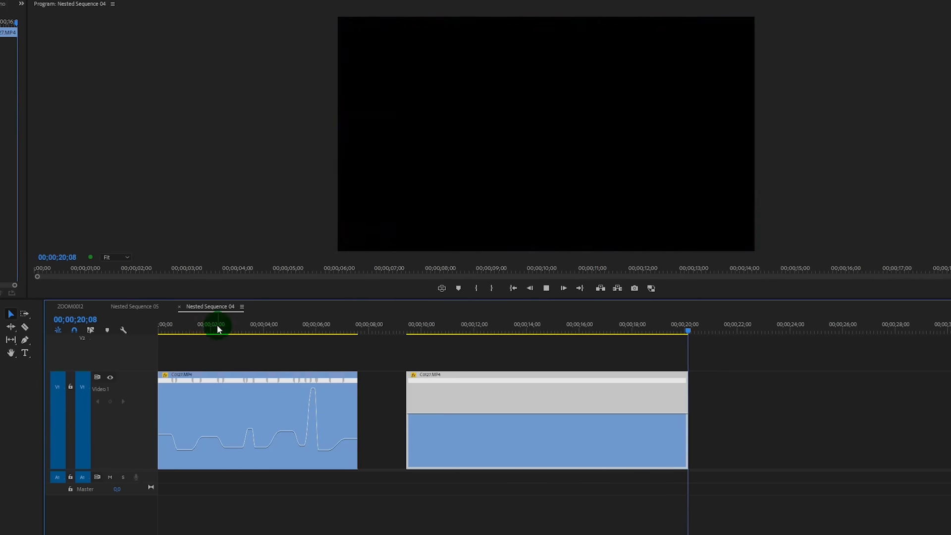
Replay the ramped clip from the beginning and scrub around the point where its first slow section starts
left_click_drag(205, 325, 158, 324)
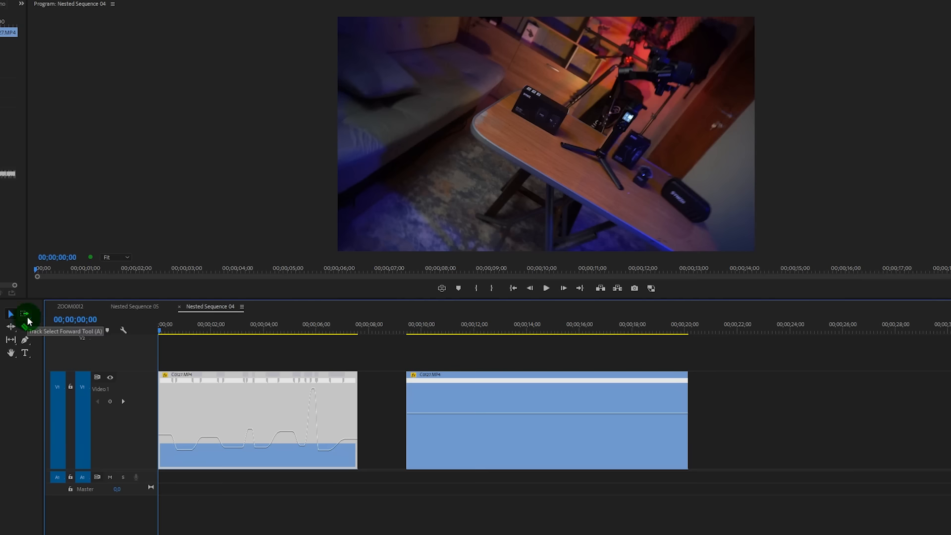
key("space")
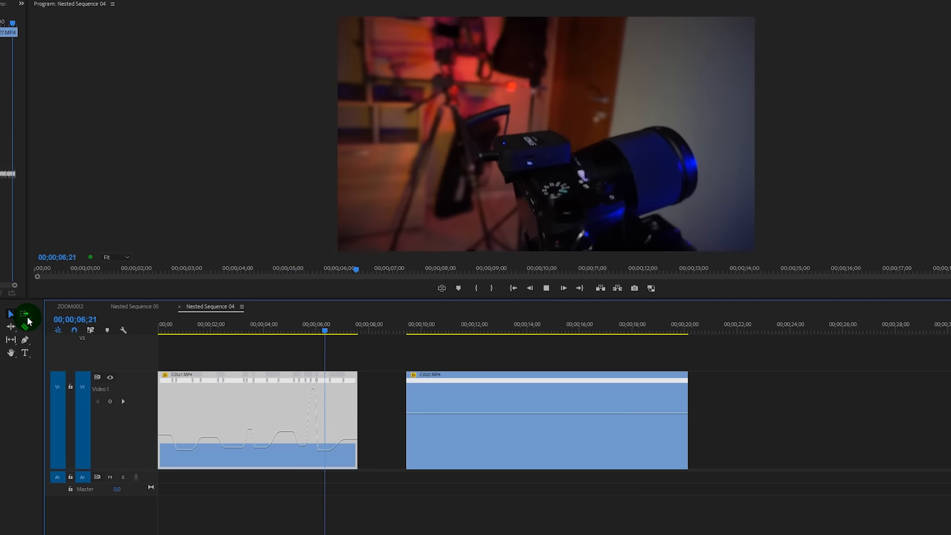
left_click_drag(238, 318, 94, 331)
key("space")
key("space")
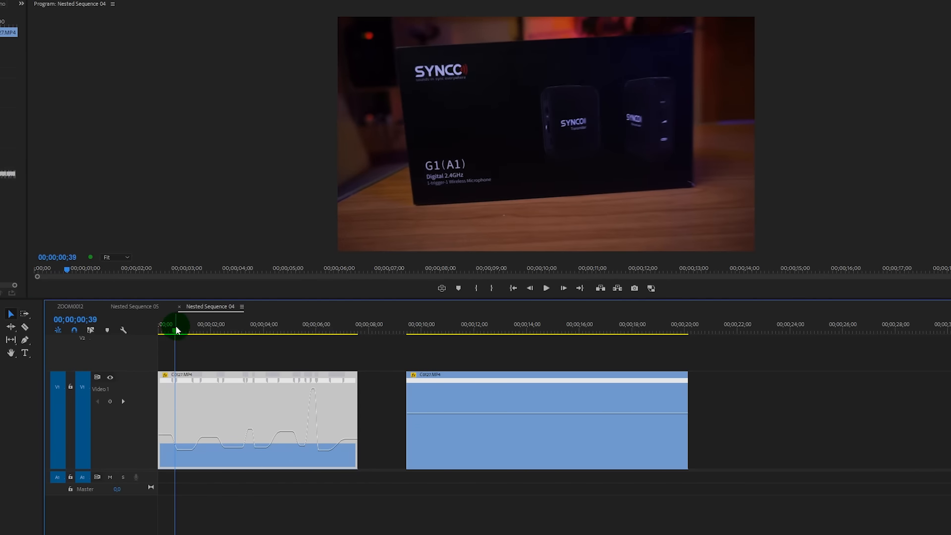
mouse_move(179, 332)
left_mouse_down()
mouse_move(159, 330)
mouse_move(173, 333)
left_mouse_up()
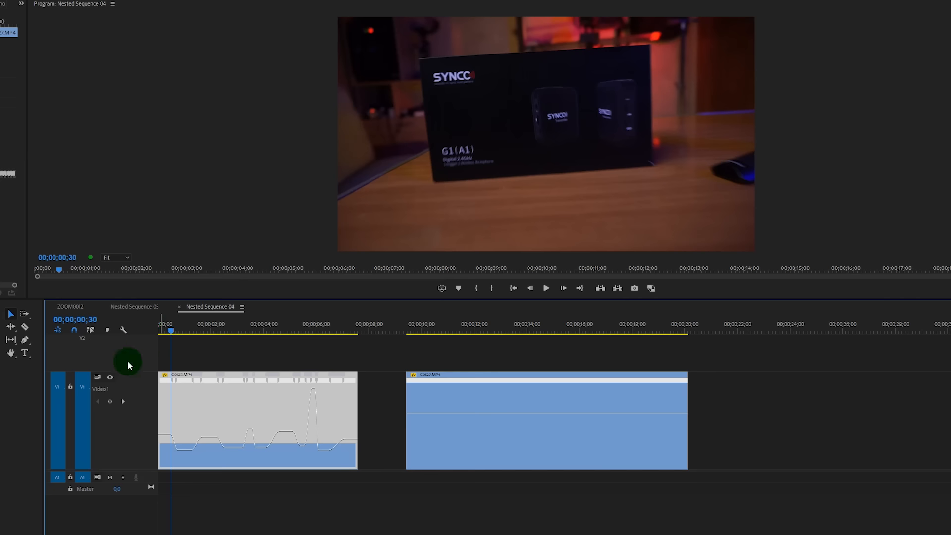
Play the ramped clip section by section up to 00;00;04;55, examining how its speed changes match the product shots
left_click_drag(166, 327, 104, 337)
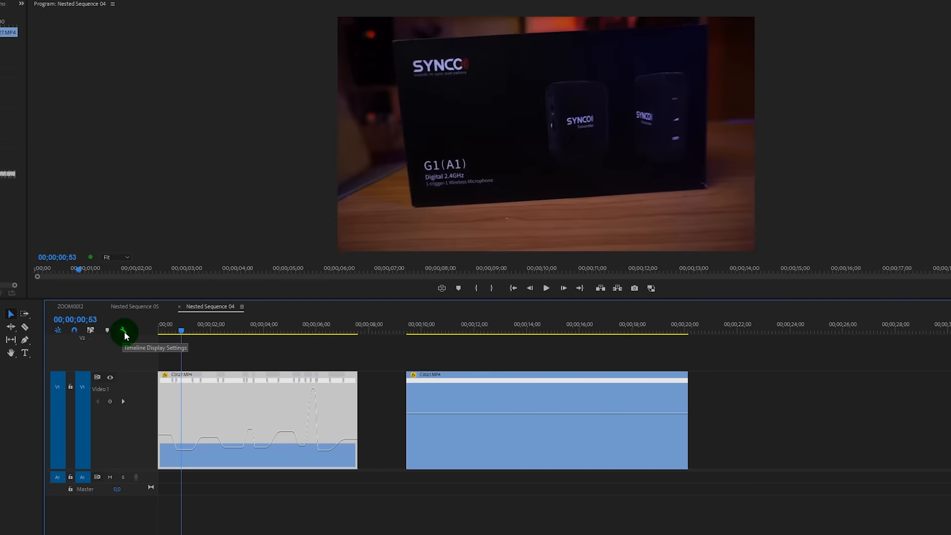
key("space")
left_click(181, 461)
key("space")
key("space")
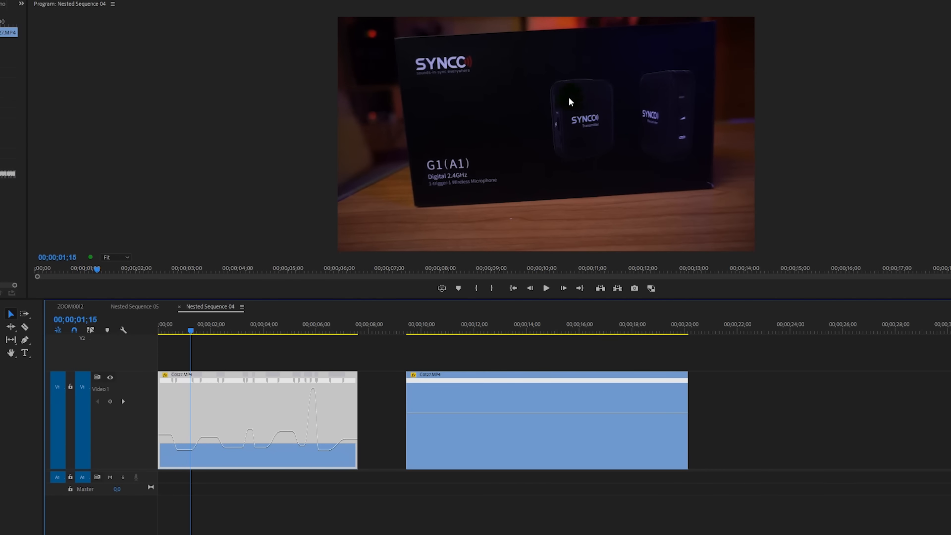
key("space")
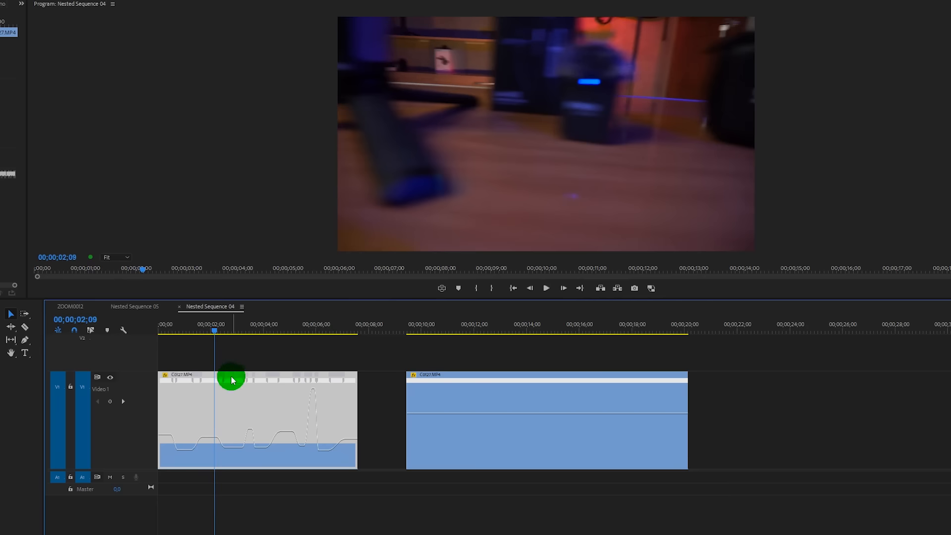
key("space")
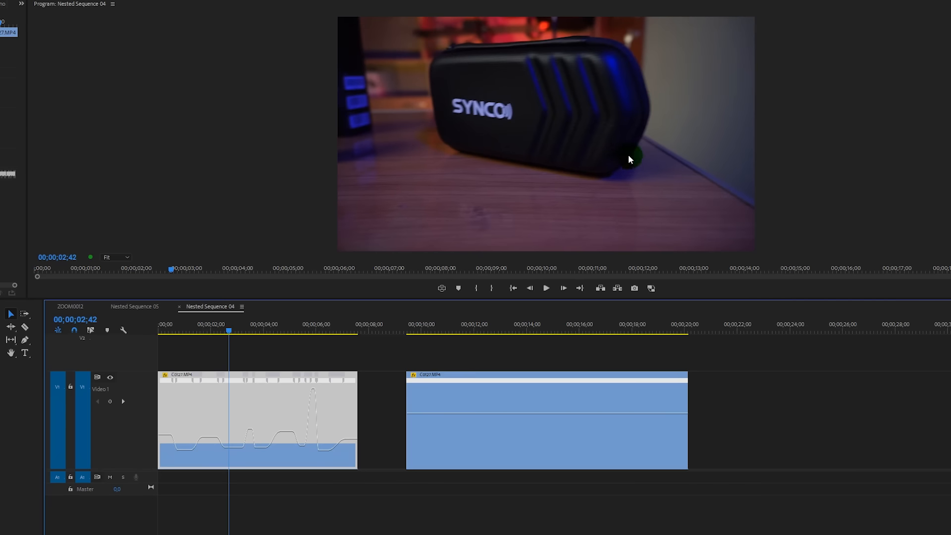
key("space")
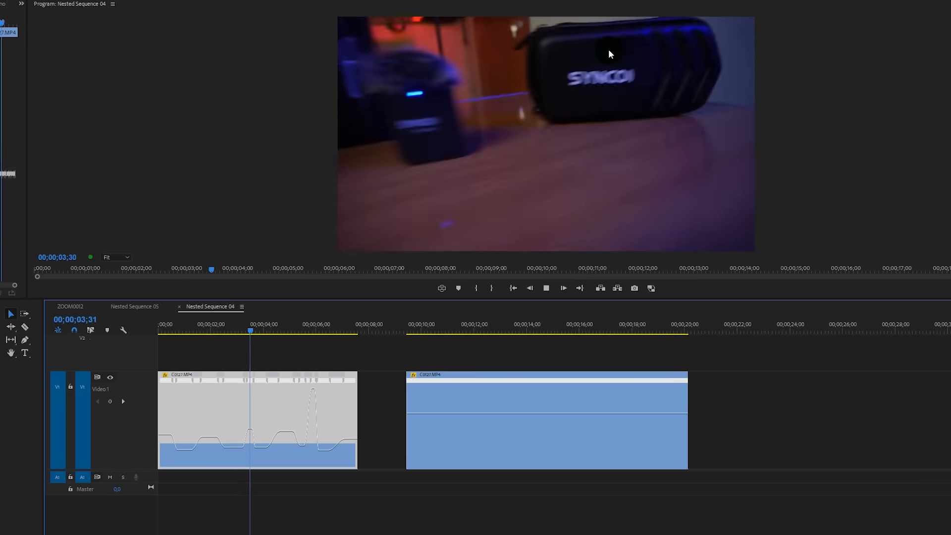
key("space")
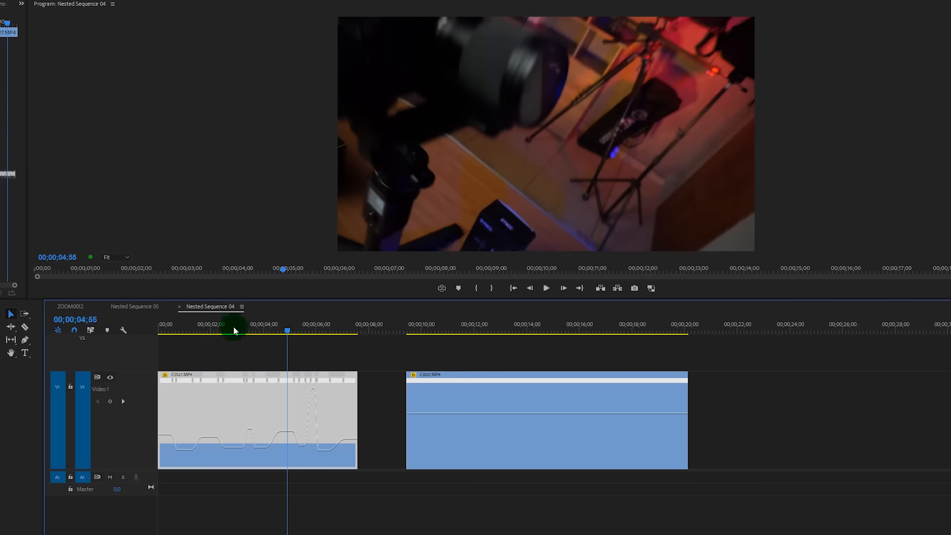
Raise the Time Remapping speed of the ramped clip's first slow sections and replay the clip from the start
key("Home")
key("space")
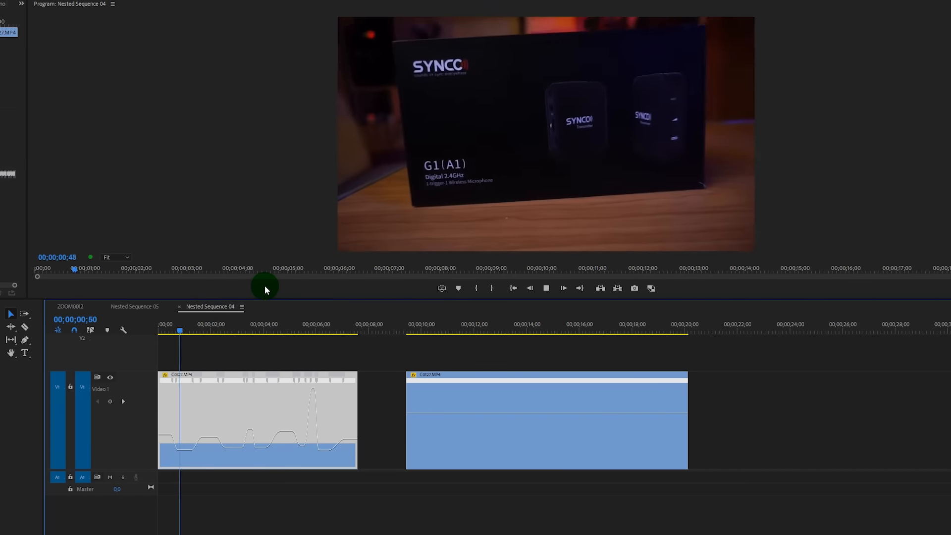
key("space")
left_click_drag(196, 326, 136, 367)
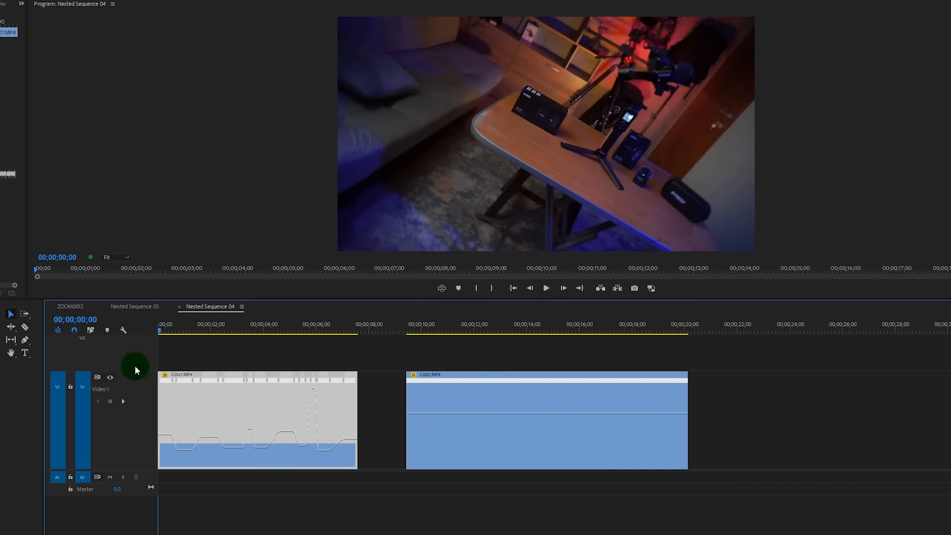
left_click_drag(187, 450, 222, 448)
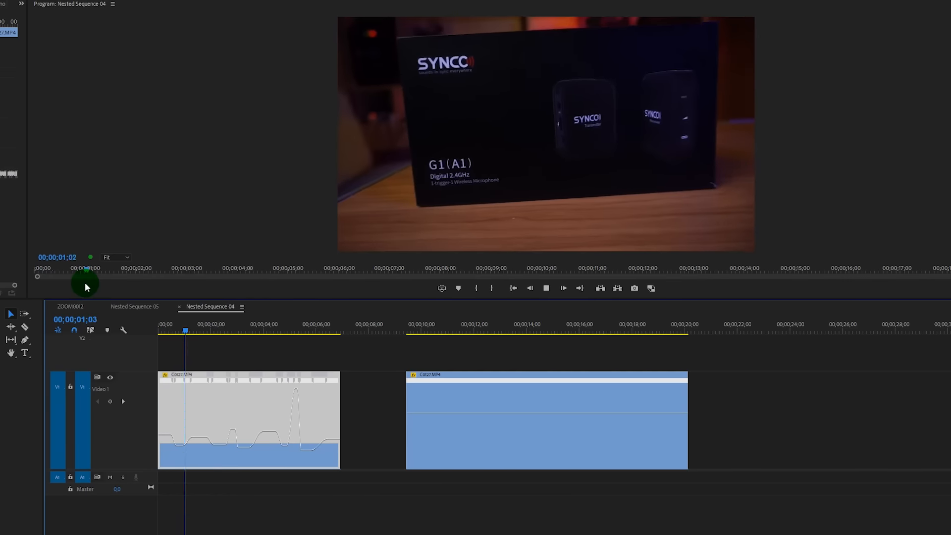
key("space")
left_click_drag(181, 450, 181, 446)
left_click_drag(196, 328, 158, 328)
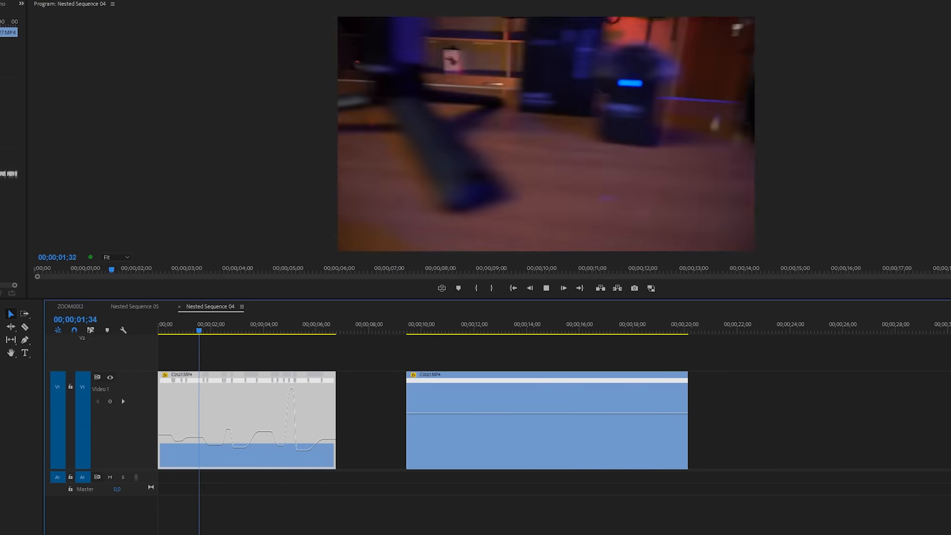
Raise the Time Remapping speed of the ramped clip's remaining slow sections and replay it from the start
left_click_drag(197, 324, 55, 336)
left_click_drag(222, 452, 307, 439)
left_click_drag(186, 329, 1, 328)
key("space")
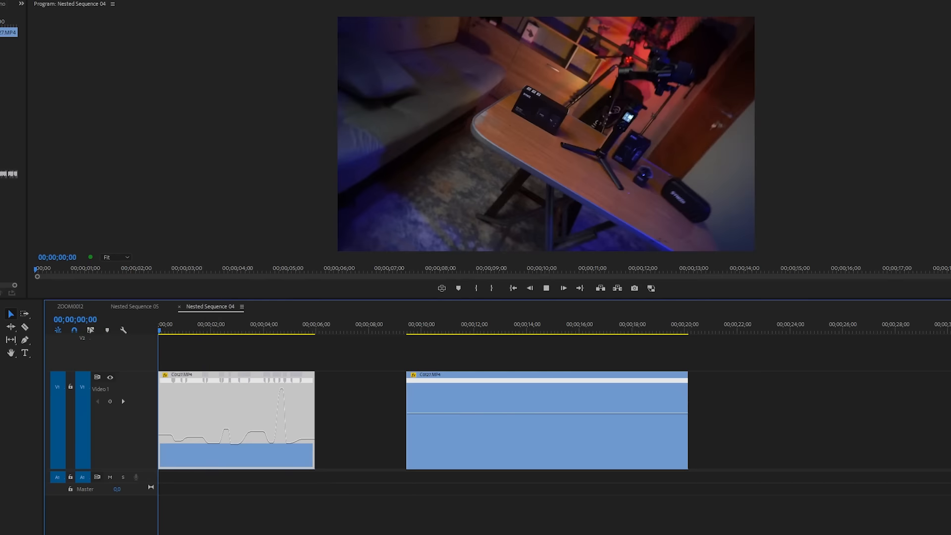
key("space")
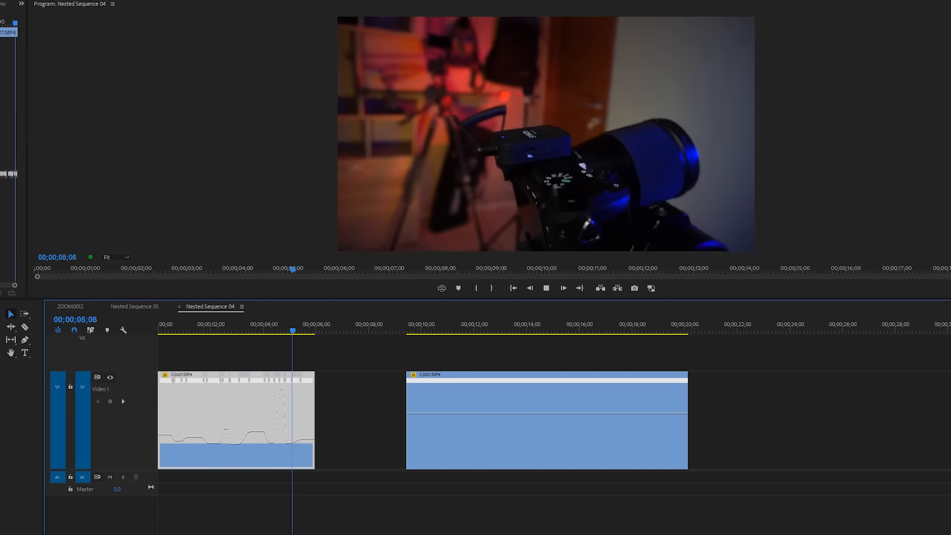
key("space")
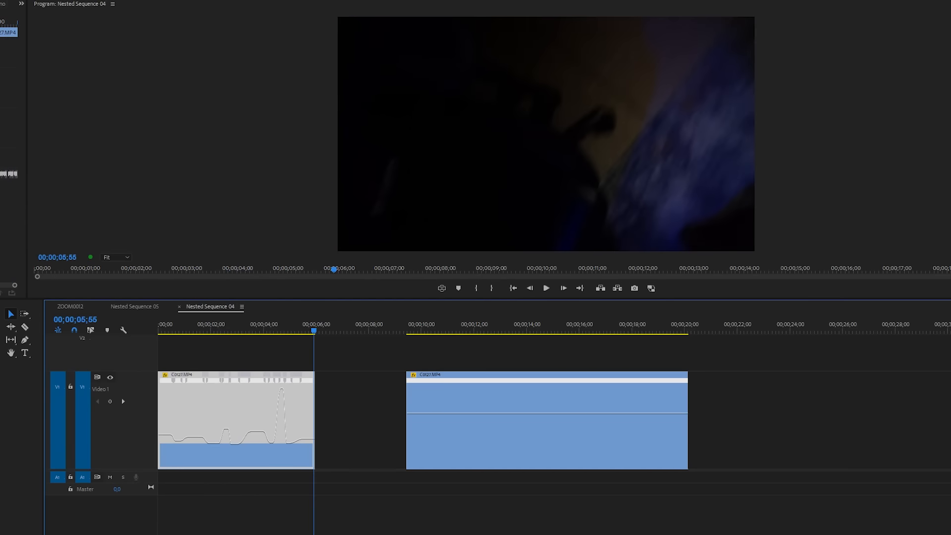
Undo the speed increases on the ramped clip's slow sections and return the playhead to the start
key("ctrl+s")
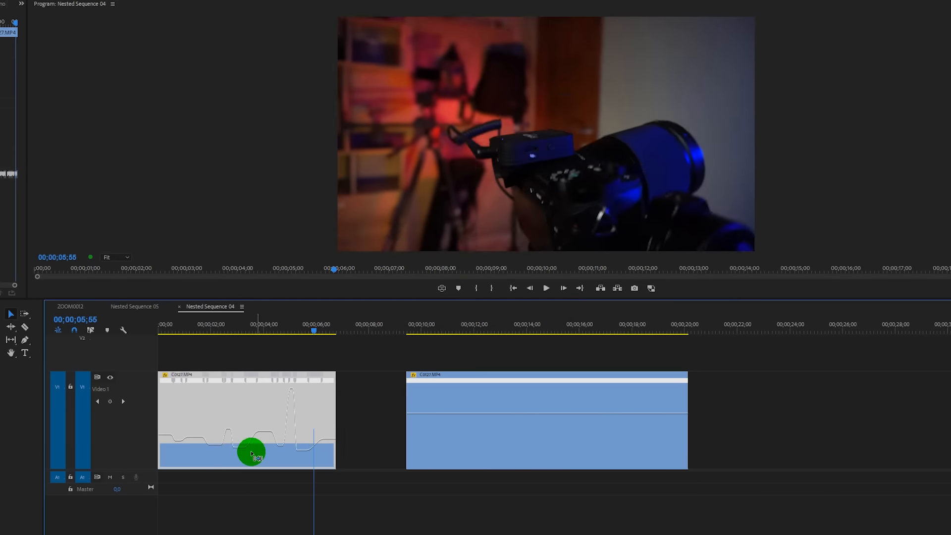
left_click_drag(251, 453, 214, 413)
left_click_drag(205, 330, 158, 329)
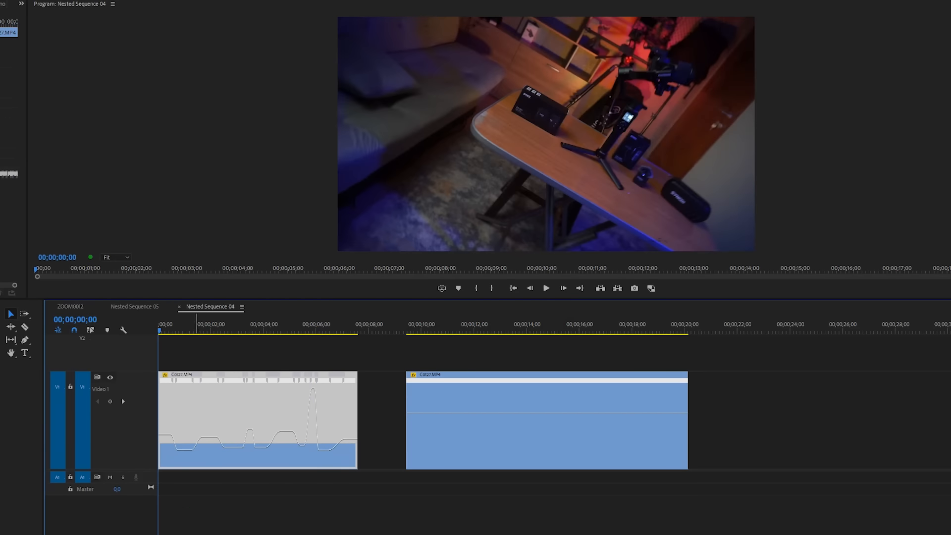
Examine the restored speed curve around 00;00;00;49 up close, and replay the ramped clip from the start to its end
key("=")
key("=")
key("=")
key("=")
key("=")
key("-")
key("-")
key("-")
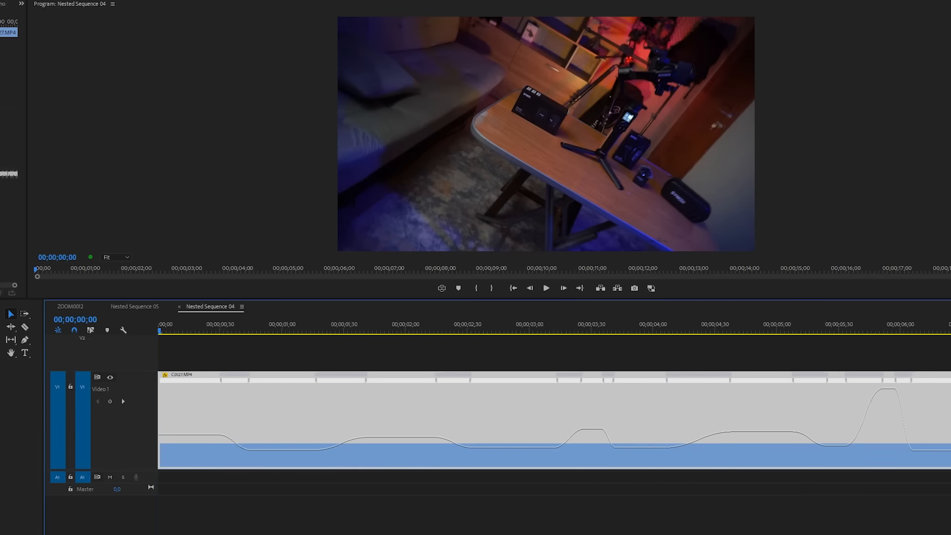
left_click_drag(281, 325, 260, 340)
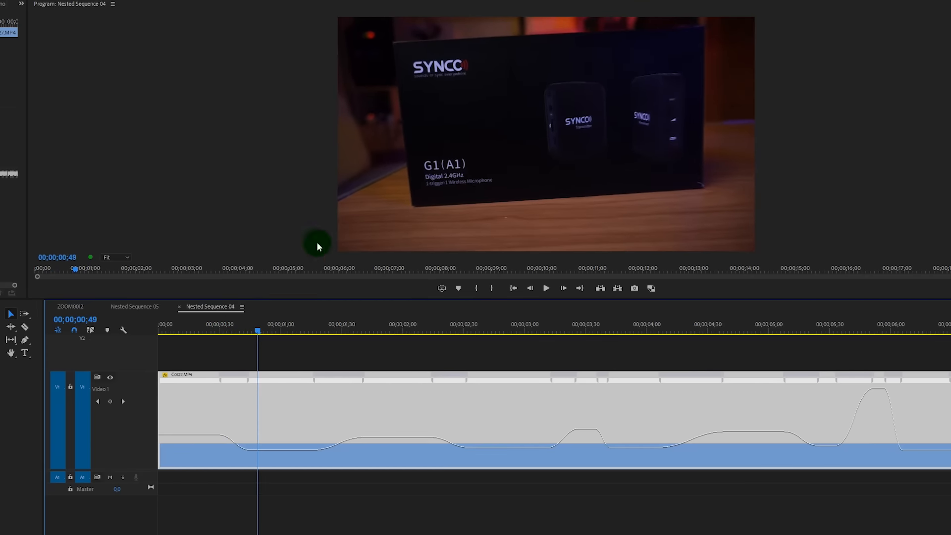
left_click_drag(271, 329, 157, 329)
key("space")
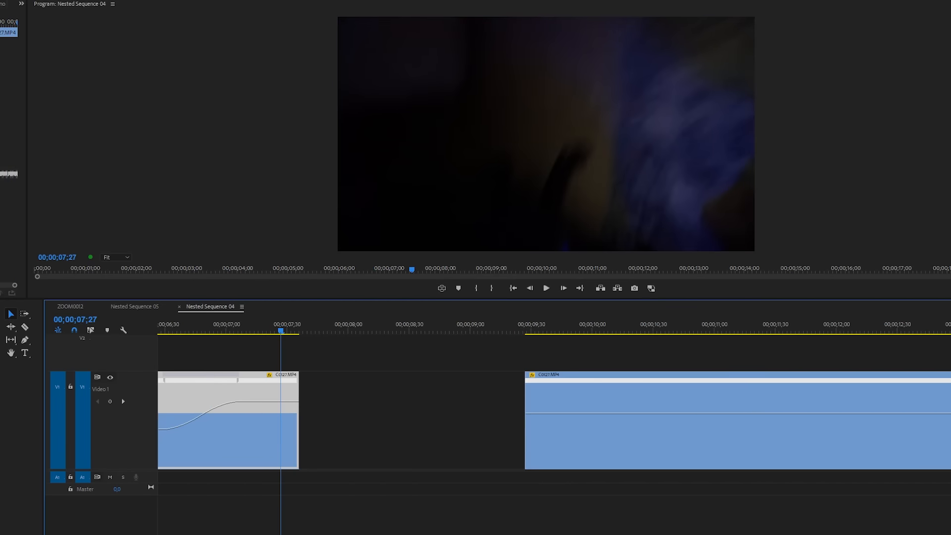
View the whole speed curve of the ramped clip in Nested Sequence 04 and start its playback from 00;00;00;00
key("minus")
key("minus")
key("minus")
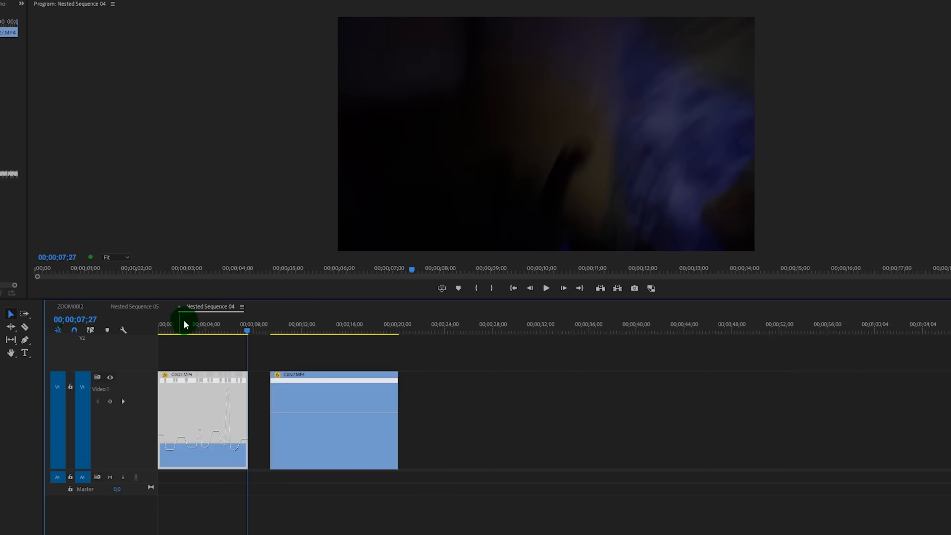
key("=")
key("=")
key("=")
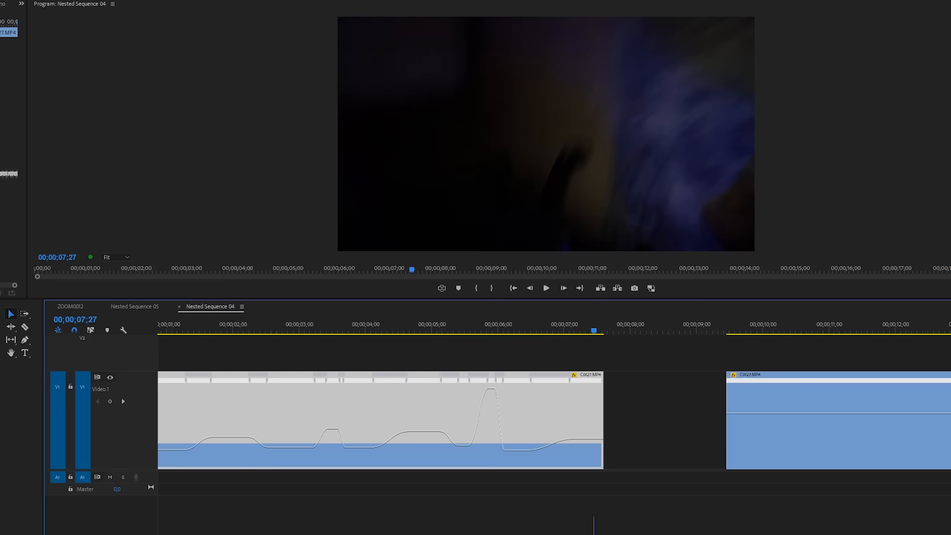
left_click_drag(324, 328, 77, 344)
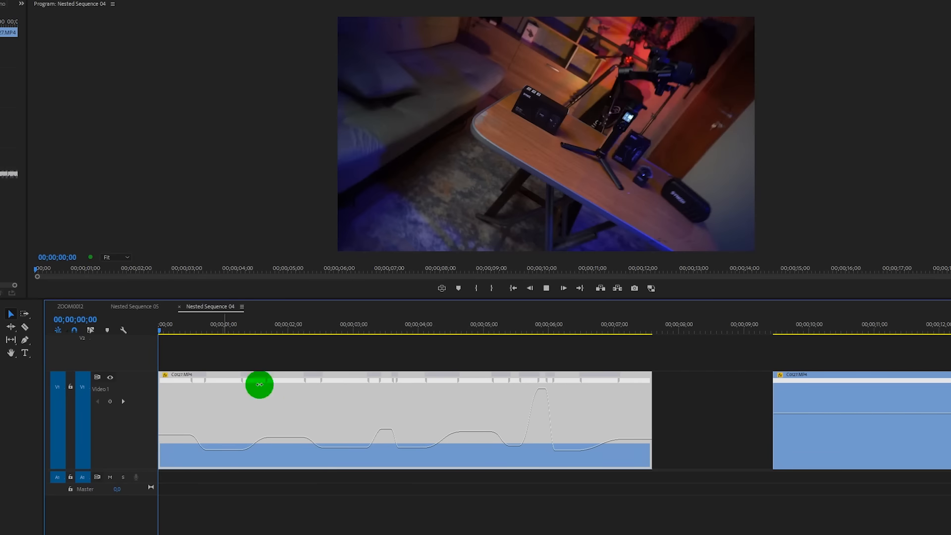
key("space")
Switch to the ZOOM0012 sequence and play its opening shot, Nested Sequence 05
left_click(76, 311)
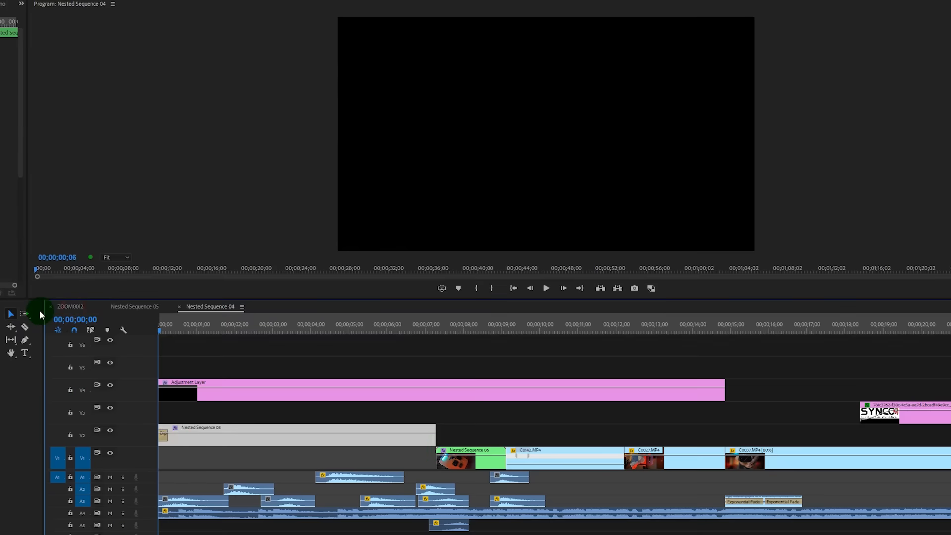
left_click(268, 335)
key("space")
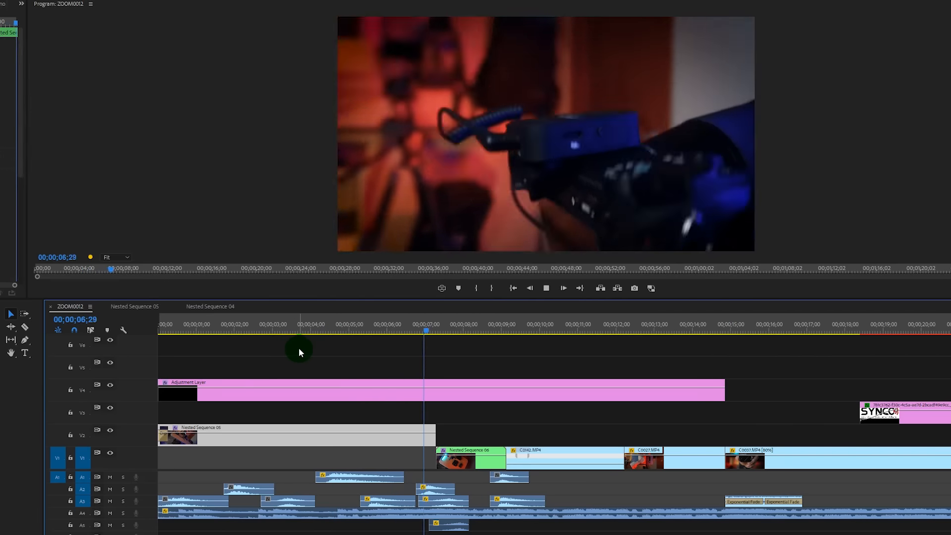
key("space")
Play the transition from Nested Sequence 05 into Nested Sequence 06, stopping at 00;00;08;15
mouse_move(447, 328)
left_mouse_down()
mouse_move(417, 333)
mouse_move(445, 329)
left_mouse_up()
key("space")
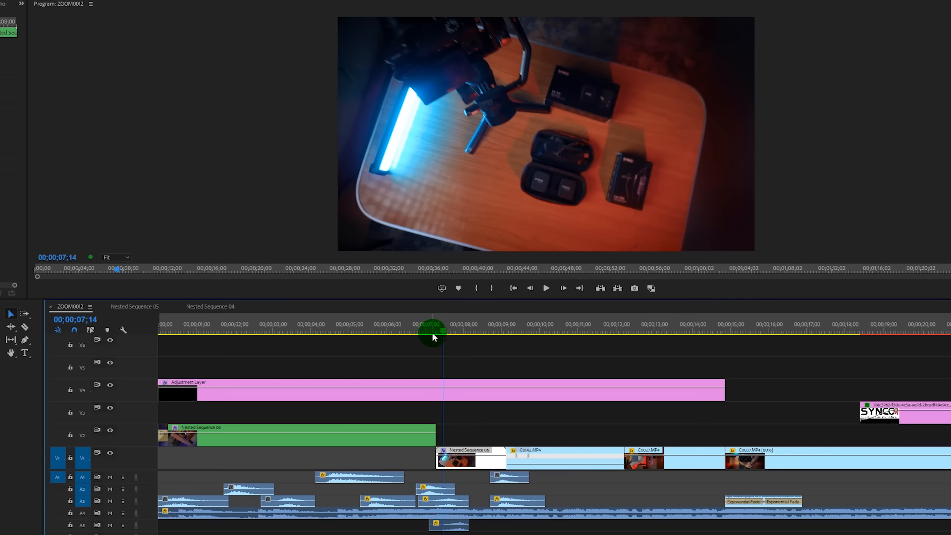
left_click(395, 326)
key("space")
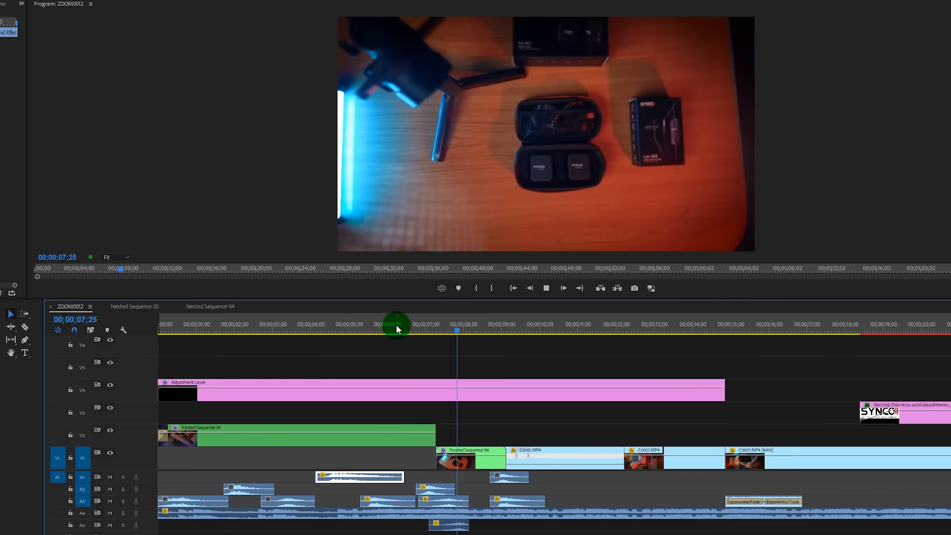
key("space")
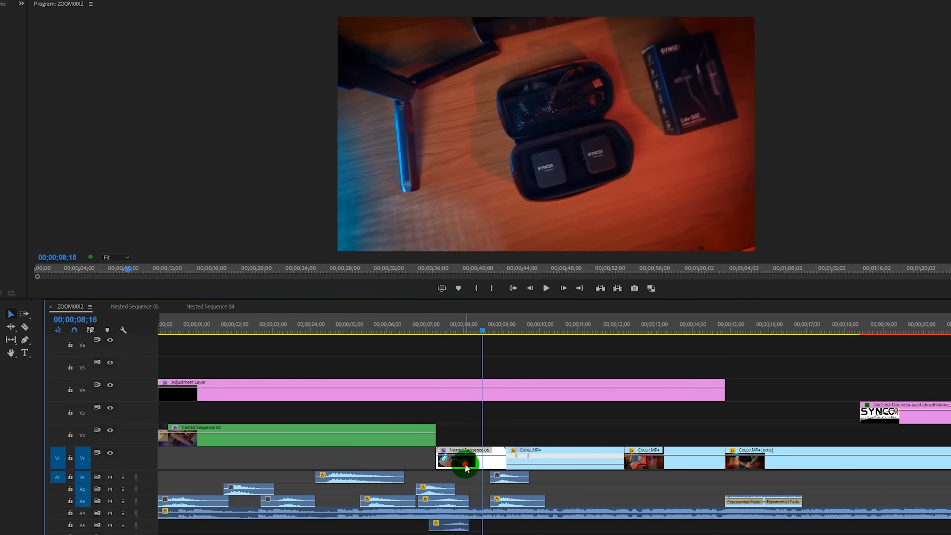
Open Nested Sequence 06, slightly lower the speed of the C0130.MP4 clip's slow section, and play it
double_click(452, 459)
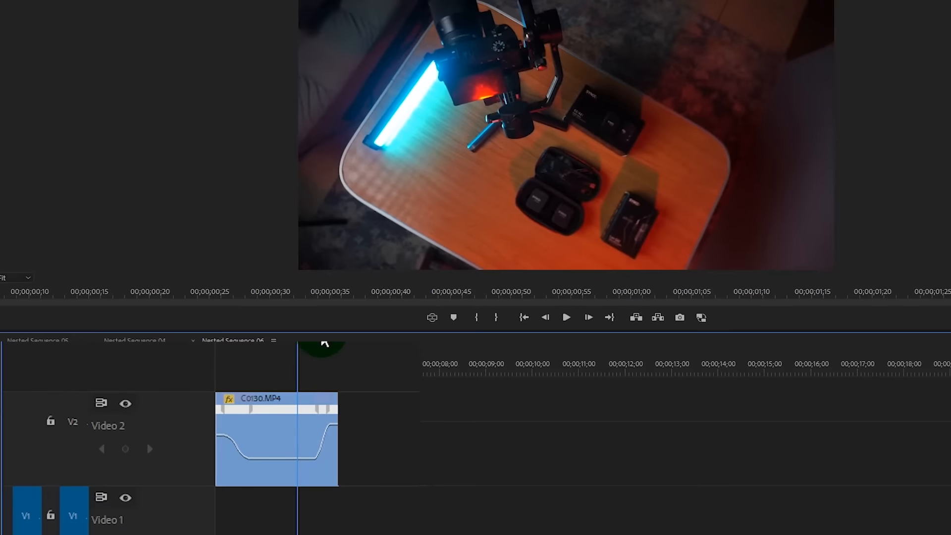
left_click(266, 479)
left_click_drag(265, 458, 265, 463)
key("space")
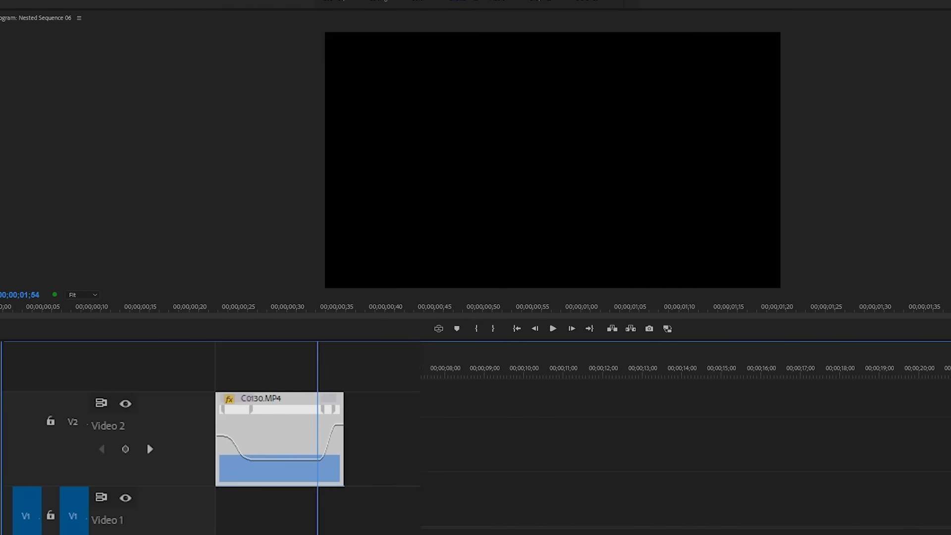
Return to ZOOM0012 and replay the passage around Nested Sequence 06 to judge the slowed clip beside its neighbours
left_click(35, 347)
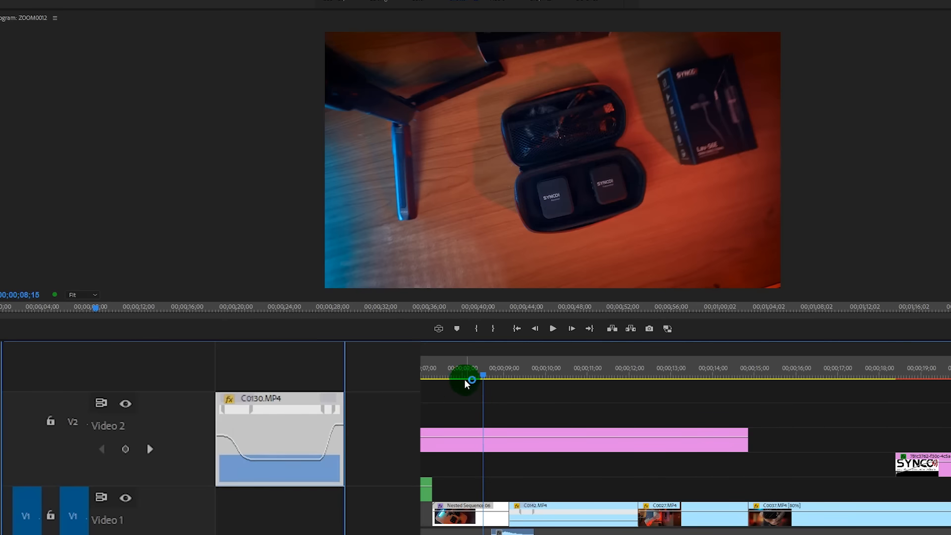
left_click(420, 373)
key("space")
left_click(465, 522)
key("space")
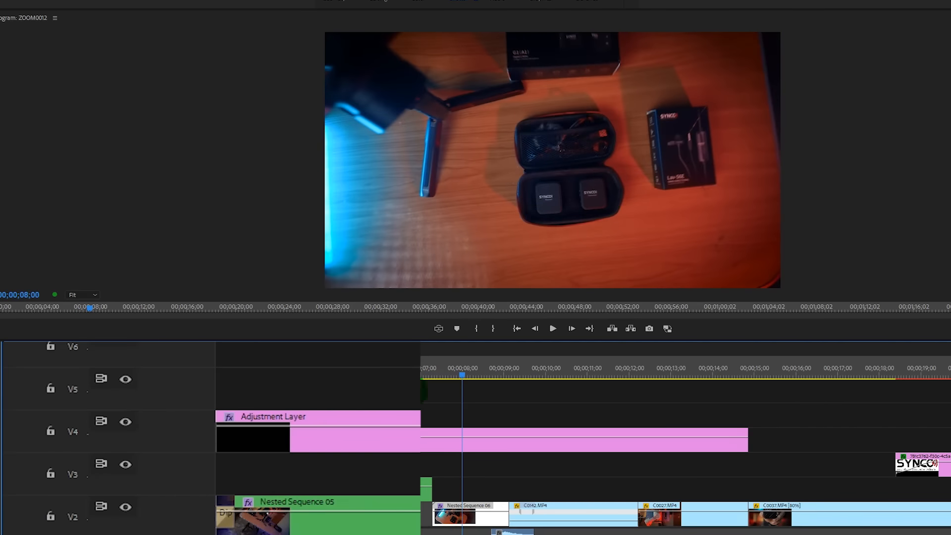
left_click(427, 374)
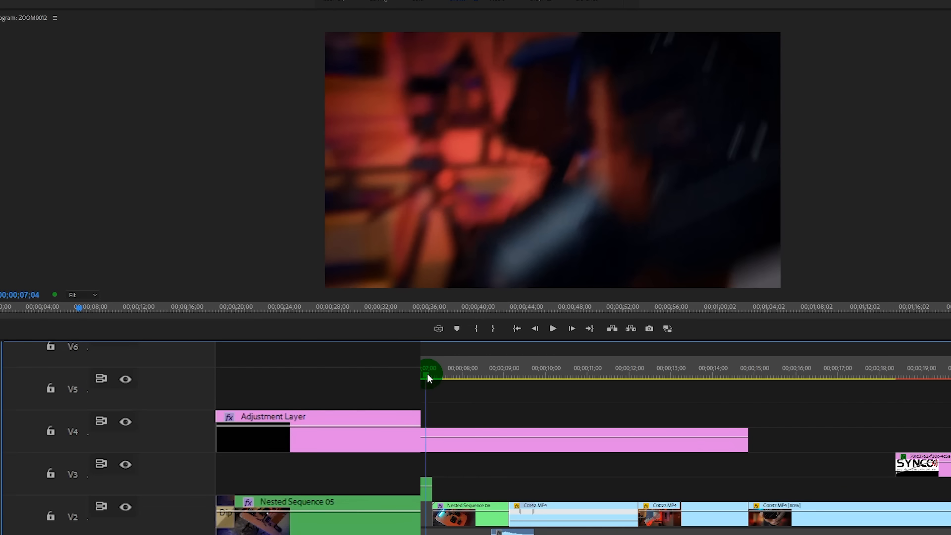
key("space")
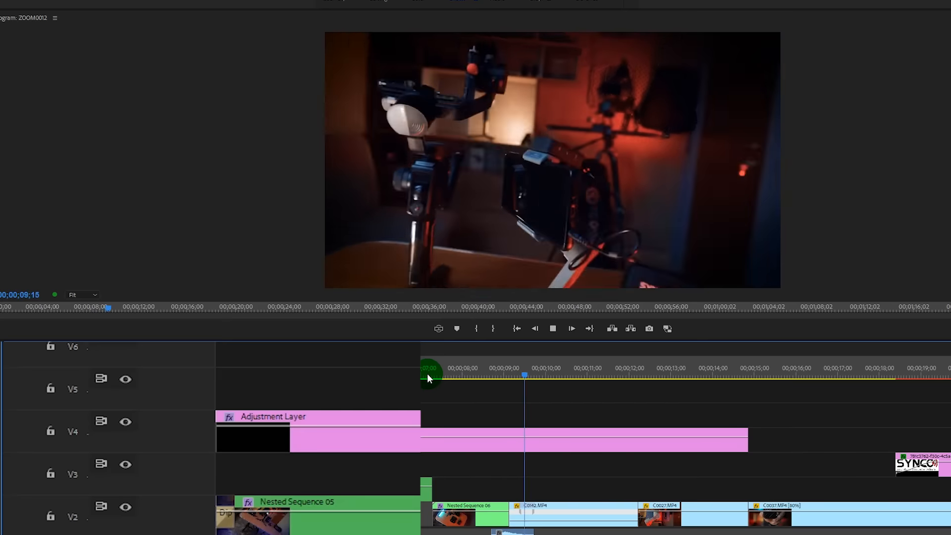
key("space")
left_click(428, 373)
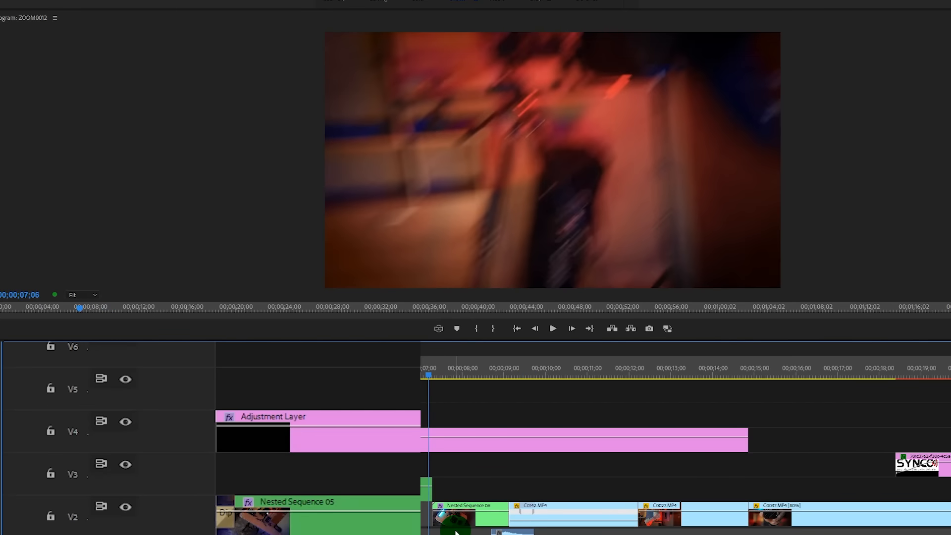
Reopen Nested Sequence 06 and raise the speed of the C0130.MP4 clip's slow section in two stages
double_click(458, 514)
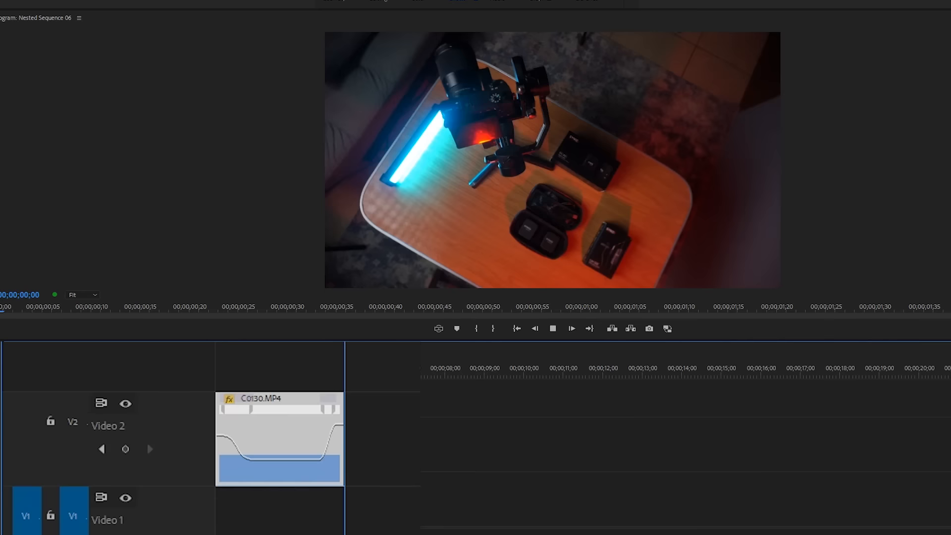
left_click(306, 428)
left_click_drag(278, 460, 277, 454)
key("space")
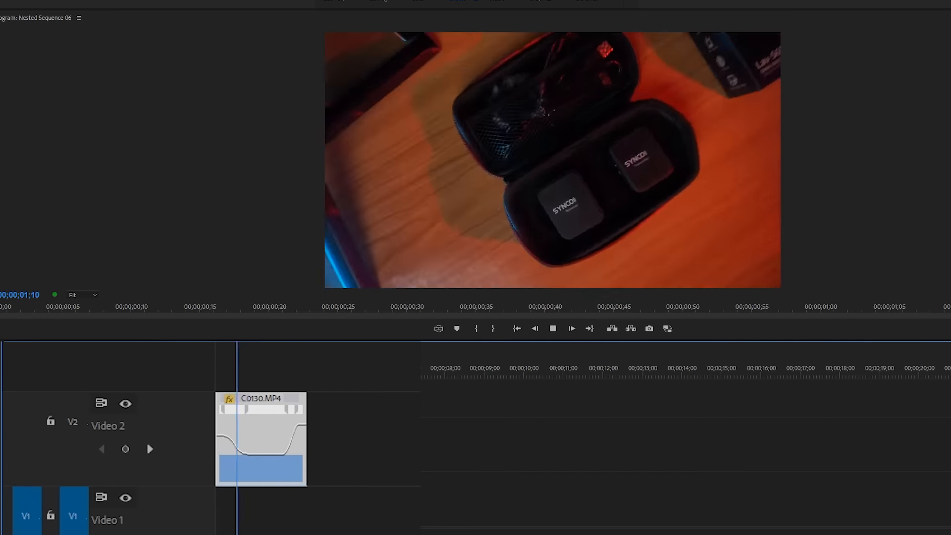
left_click_drag(271, 451, 268, 444)
Play the sped-up Nested Sequence 06 within ZOOM0012 to check how its shorter clip fits the edit
left_click(218, 344)
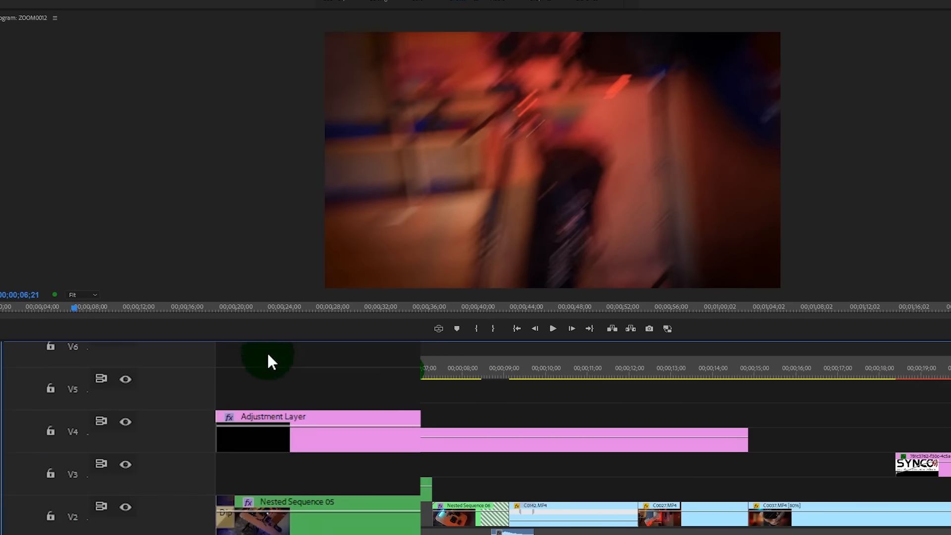
key("space")
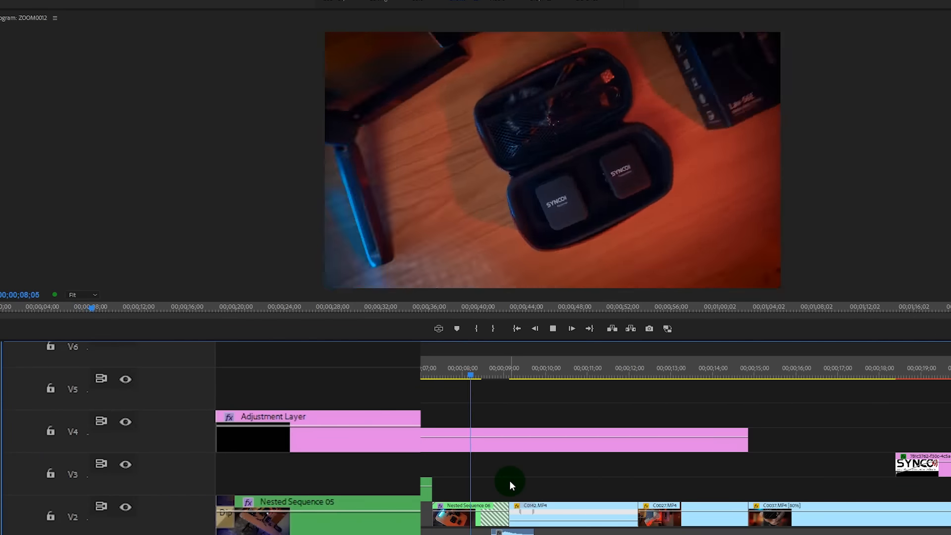
left_click(440, 364)
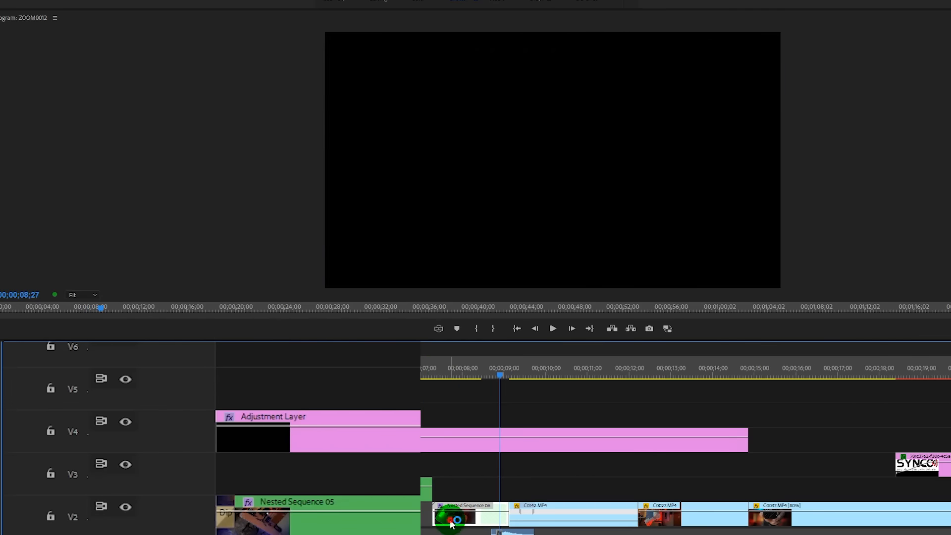
Play ZOOM0012 from 00;00;07;09 through Nested Sequence 06 and on into the C0142.MP4 clip
left_click(435, 366)
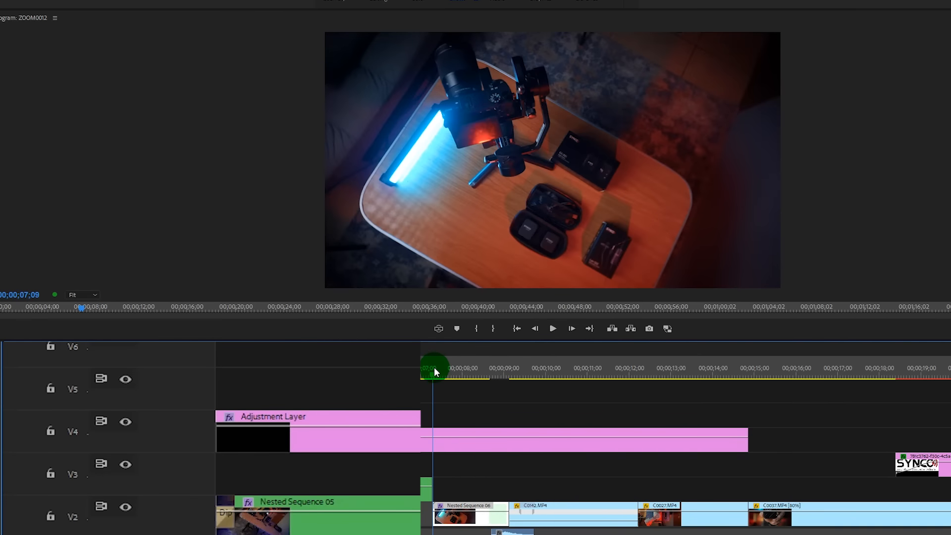
key("space")
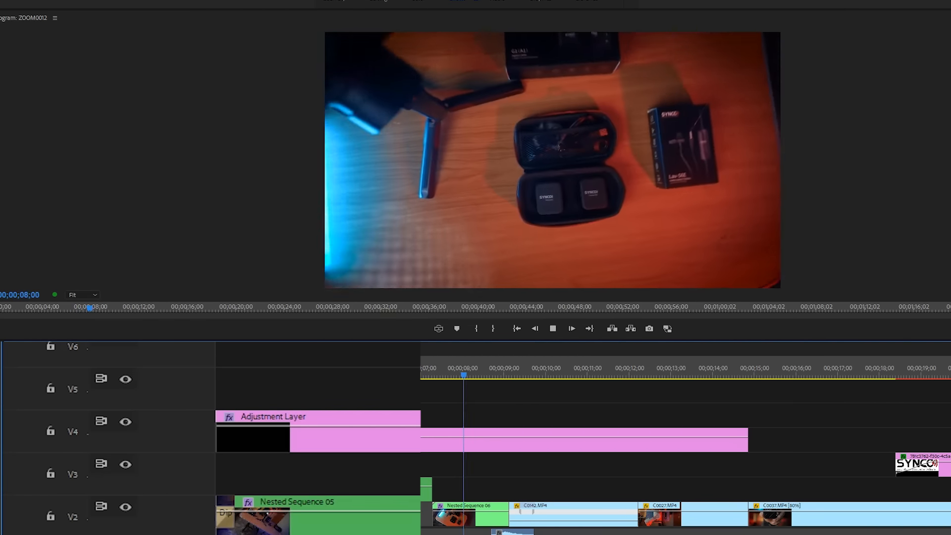
left_click(422, 371)
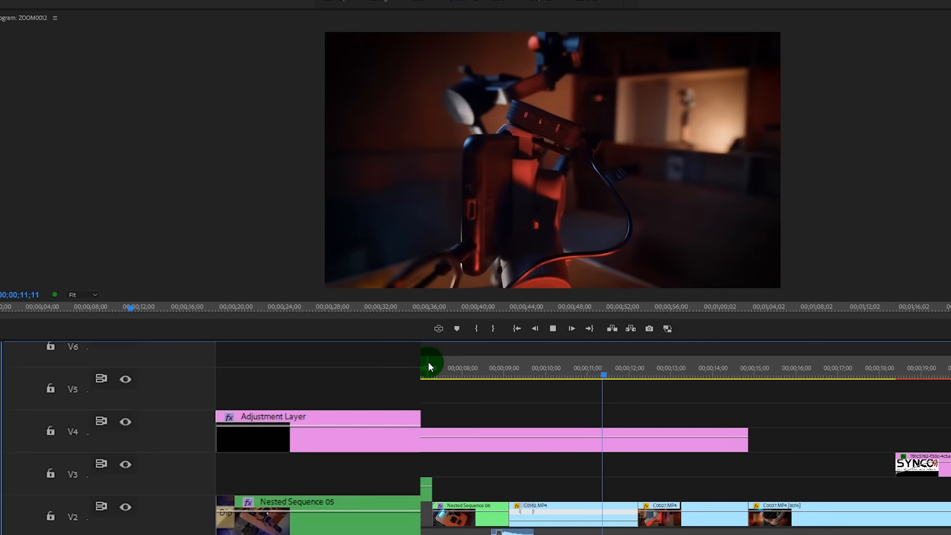
key("space")
Replay the transition into Nested Sequence 06 from about 00;00;07;12 and move the playhead to 00;00;07;28
left_click(439, 371)
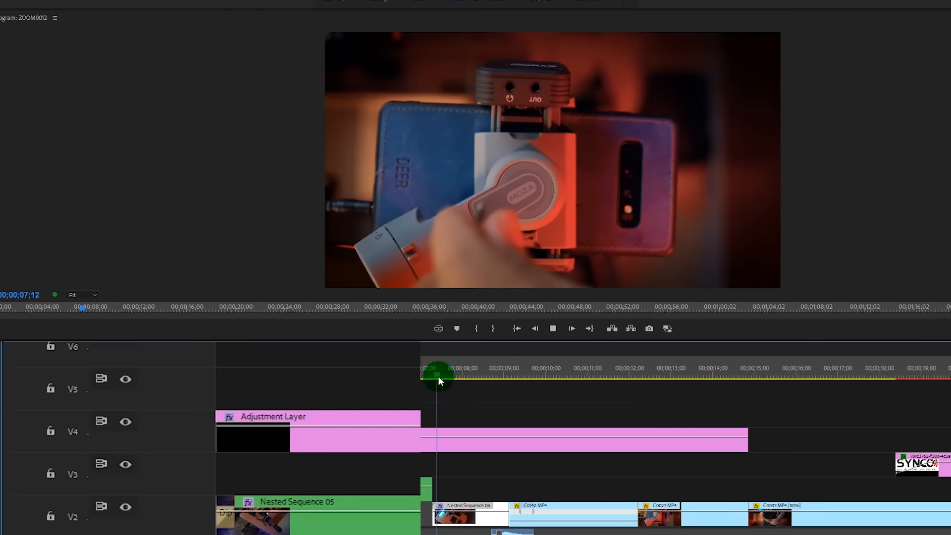
key("space")
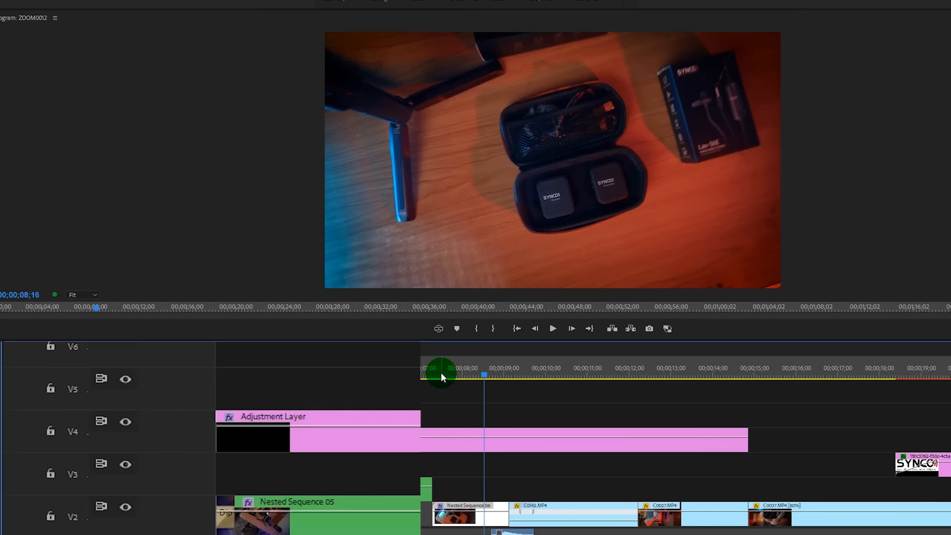
left_click(422, 388)
left_click(423, 373)
key("space")
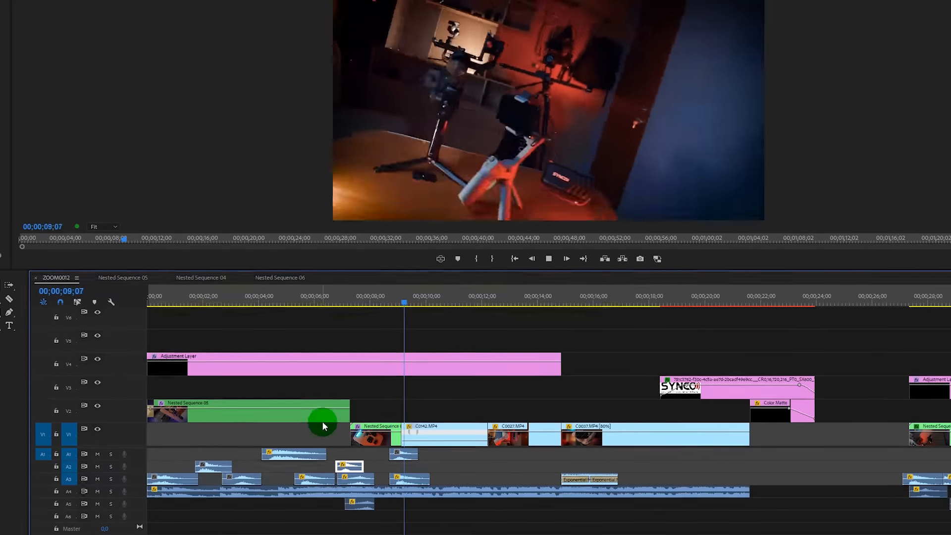
left_click(369, 297)
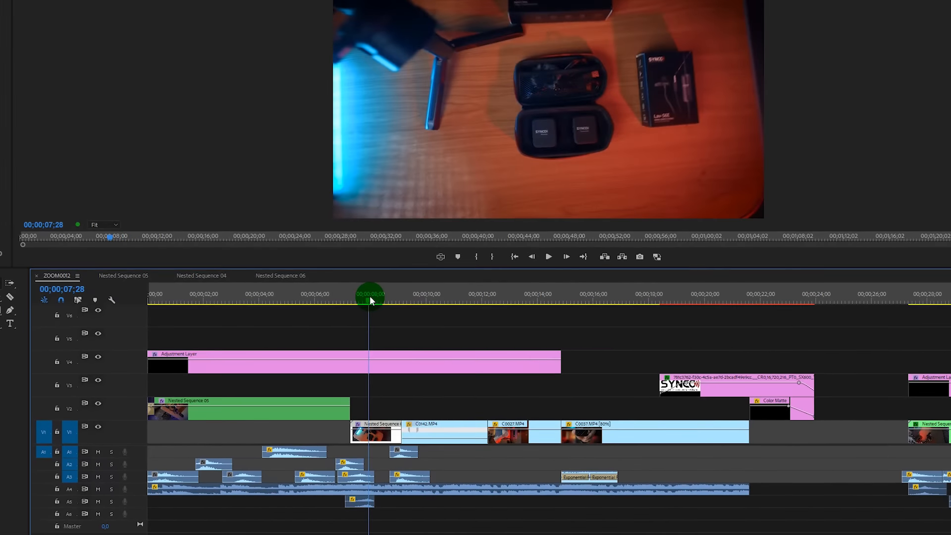
Play ZOOM0012 from 00;00;05;24 through Nested Sequence 06 and the C0142.MP4 clip
left_click(310, 297)
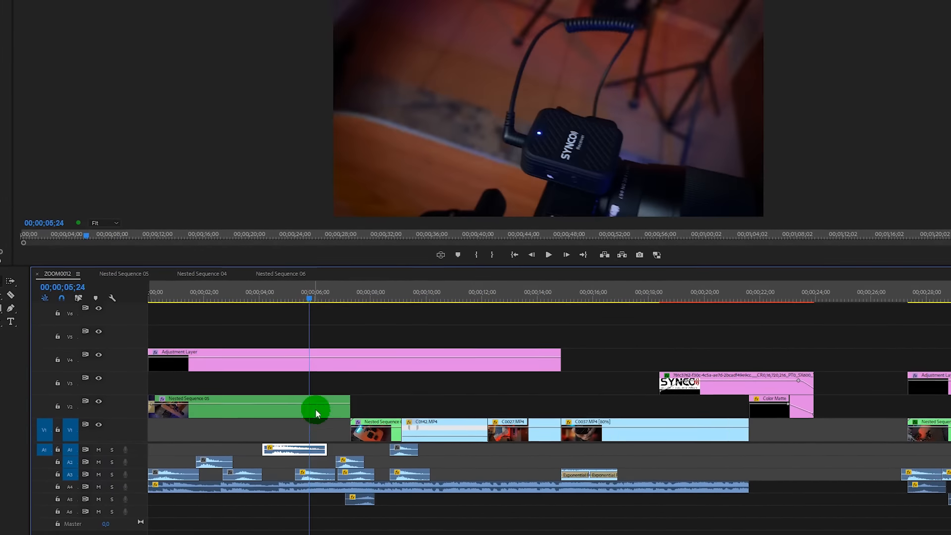
left_click(307, 400)
left_click(389, 434)
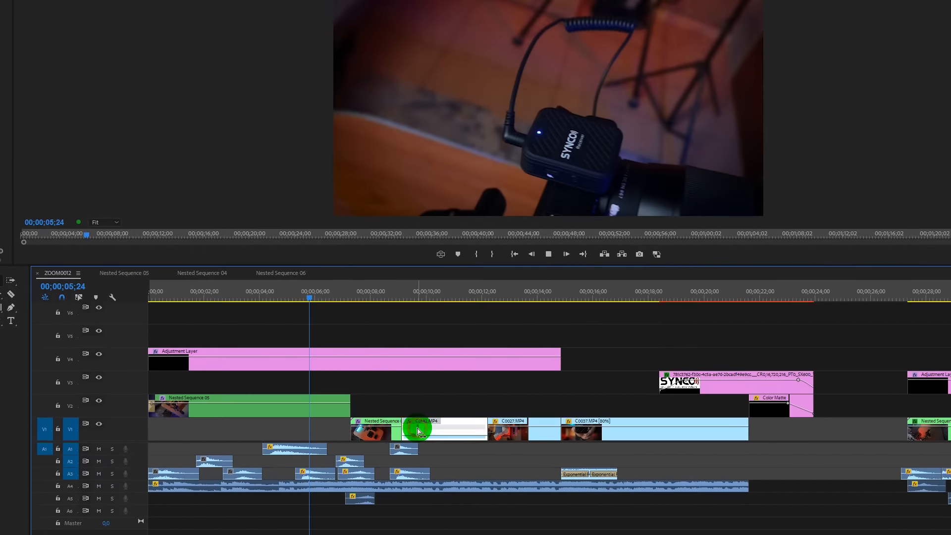
left_click(417, 429)
key("space")
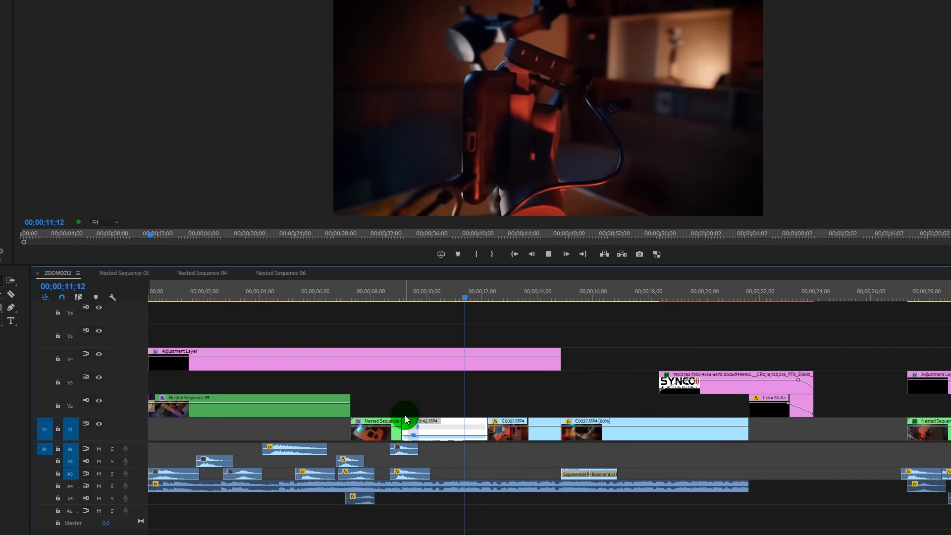
key("space")
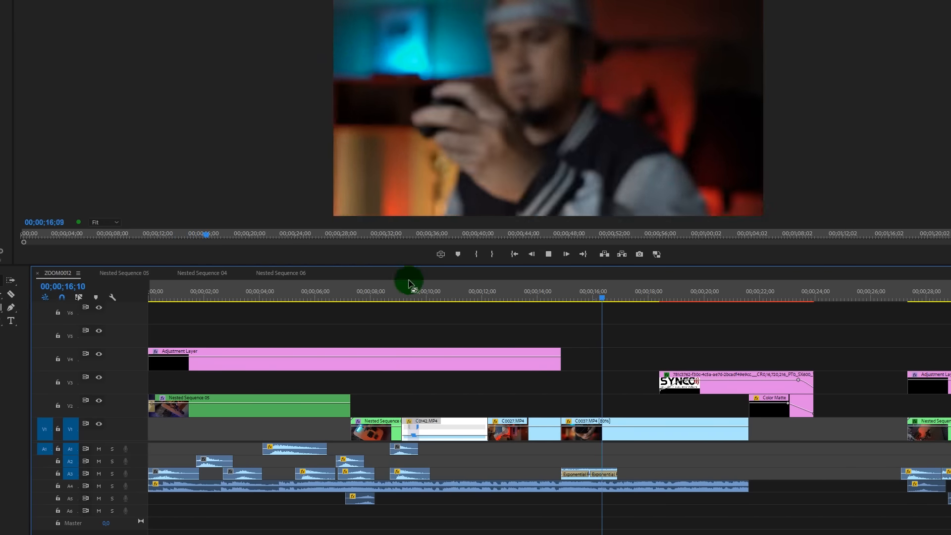
Play the cut from C0142.MP4 into the C0027.MP4 clip and stop at 00;00;12;26 to view that clip's effect settings
left_click(467, 293)
left_click(496, 436)
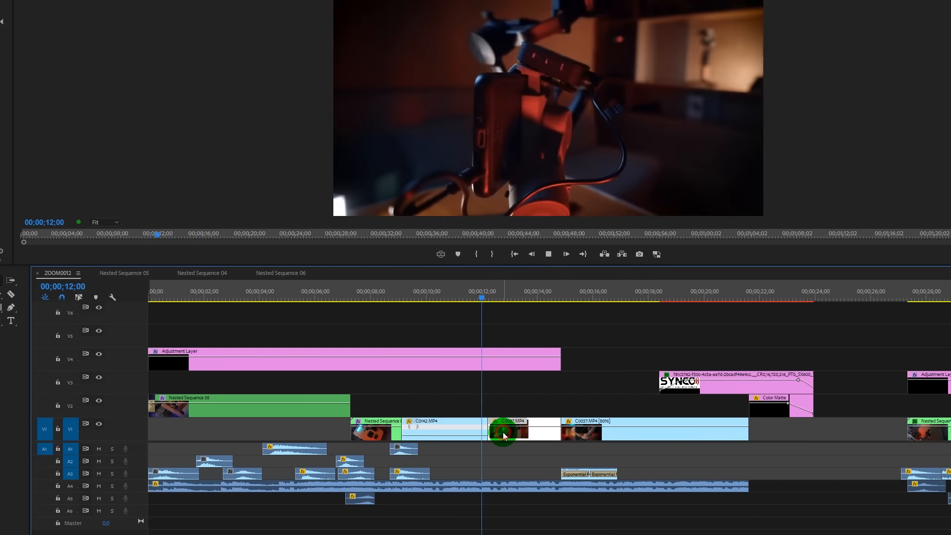
key("space")
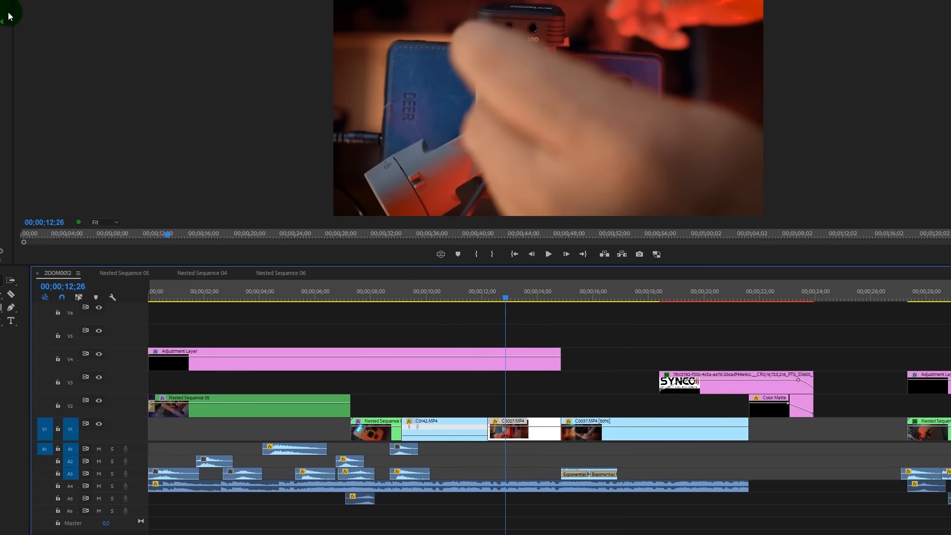
left_click_drag(13, 25, 153, 30)
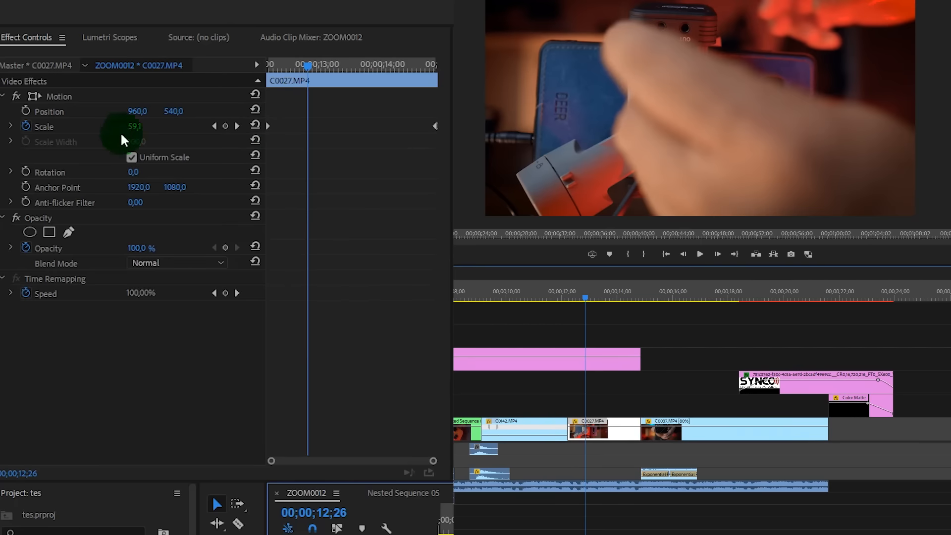
Try the C0027.MP4 clip without its scale keyframes at a scale of 50 and play it from its start
left_click(25, 125)
left_click(586, 276)
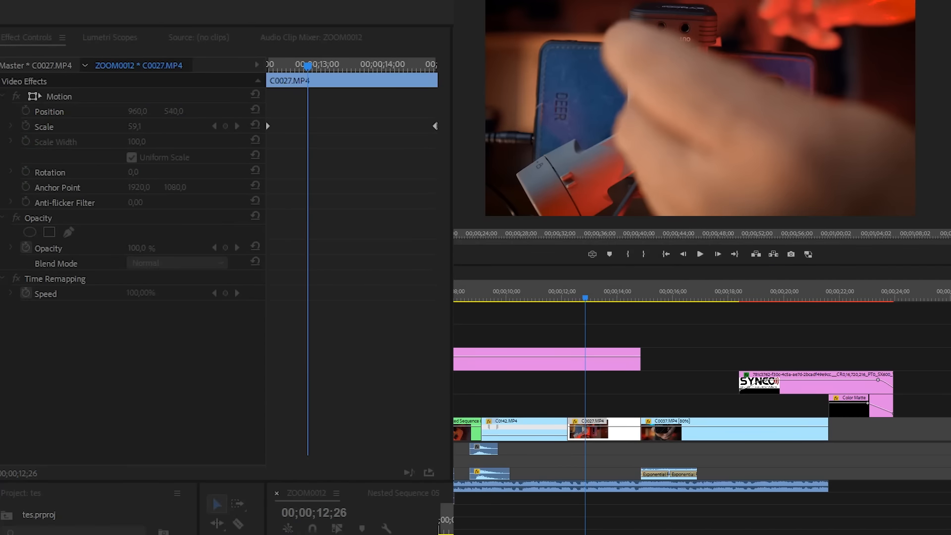
left_click_drag(335, 73, 208, 59)
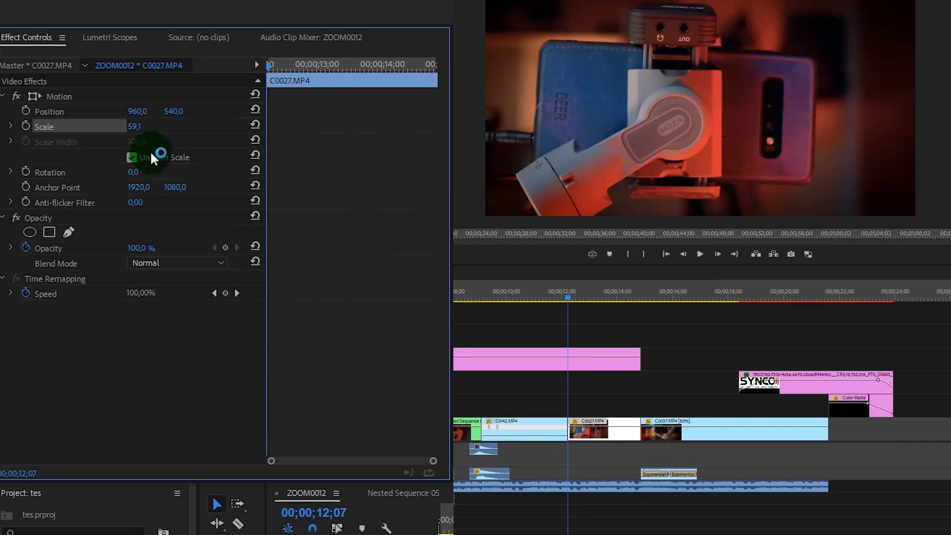
left_click(141, 127)
left_click(291, 212)
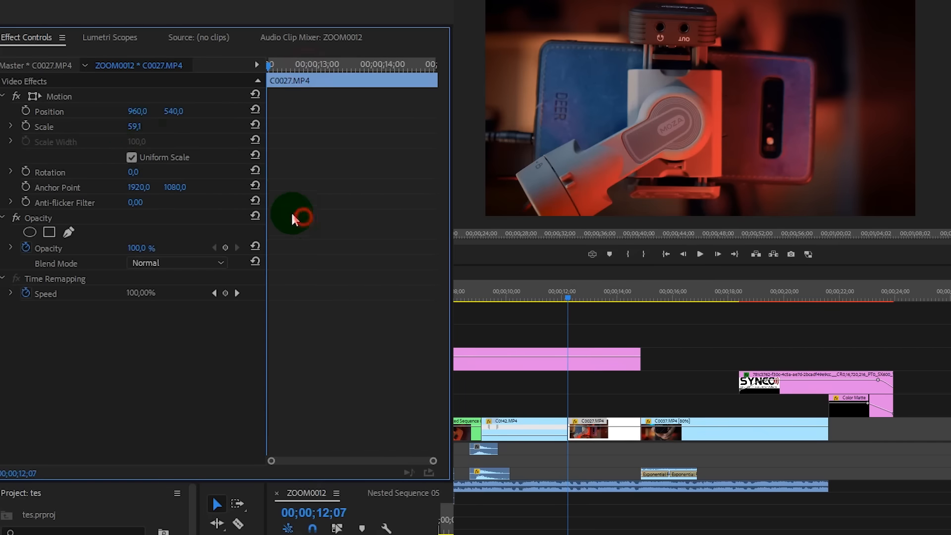
left_click(150, 127)
type("50")
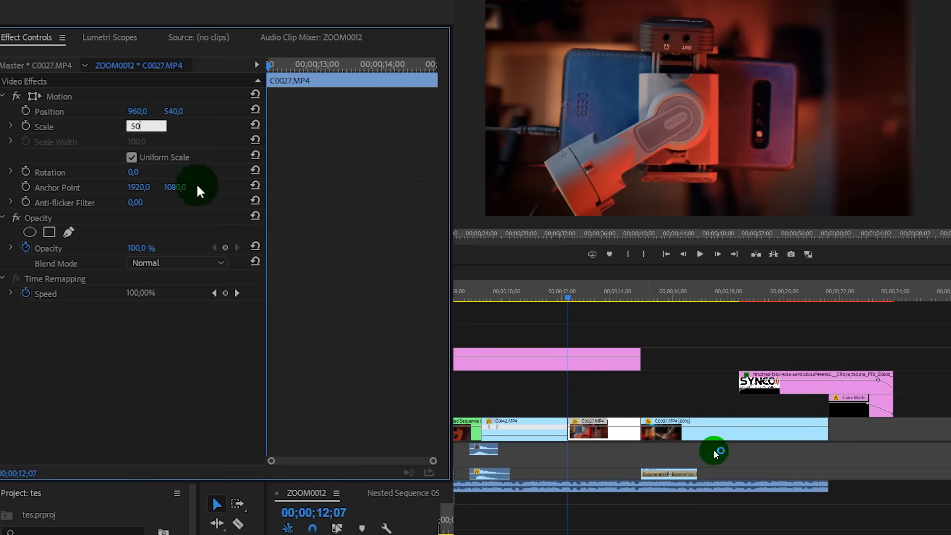
key("Return")
key("space")
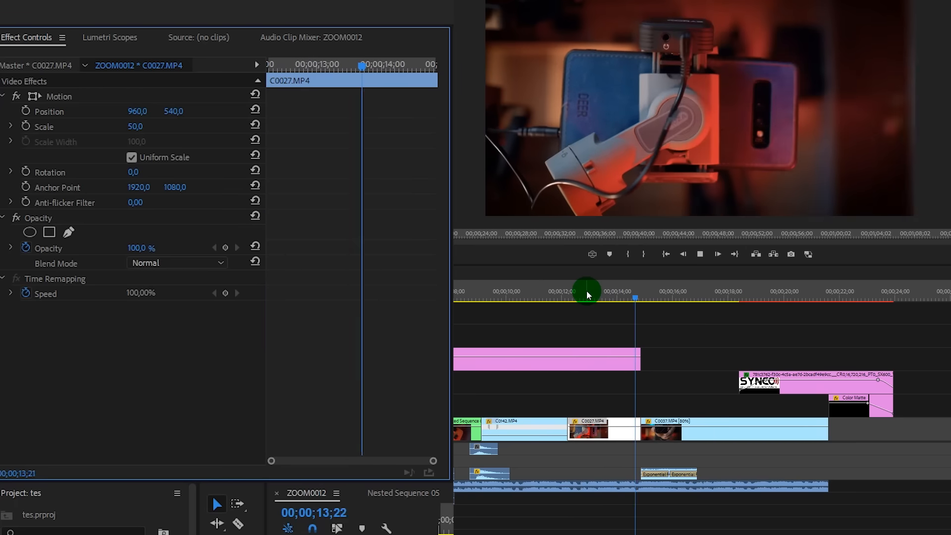
Play C0027.MP4 from its start at 00;00;12;07 with its scale animation and on through the following clip
left_click(574, 291)
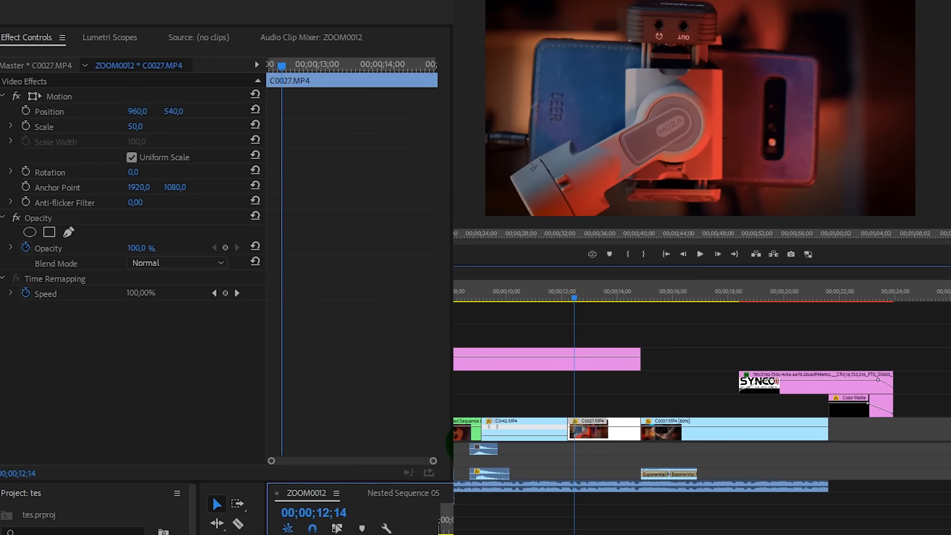
left_click_drag(296, 63, 196, 72)
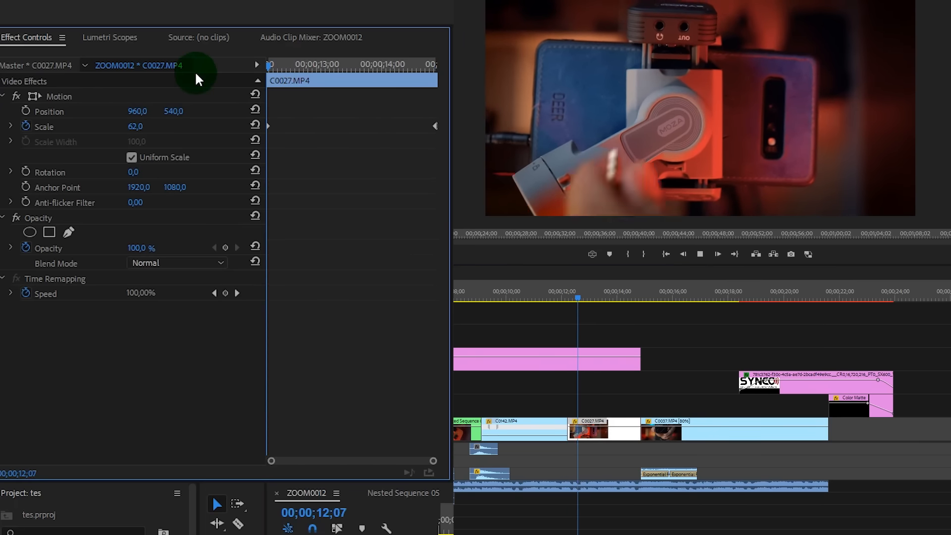
key("space")
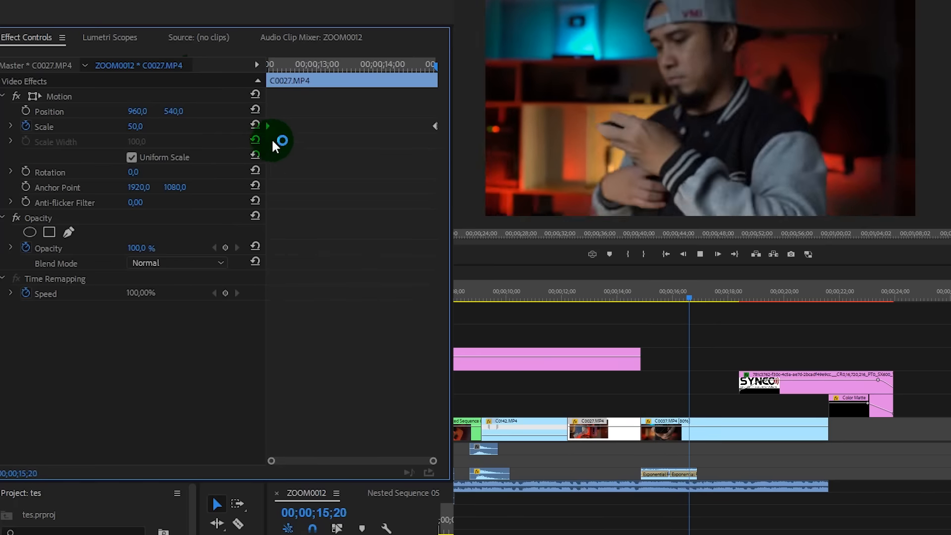
left_click(614, 292)
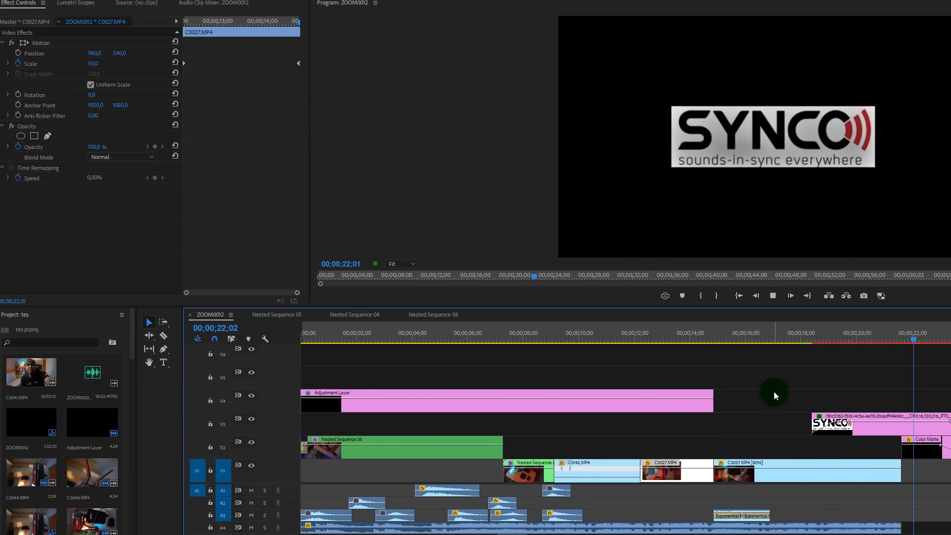
Play ZOOM0012 from its start and stop at 00;00;11;03 in the C0142.MP4 clip
left_click(930, 471)
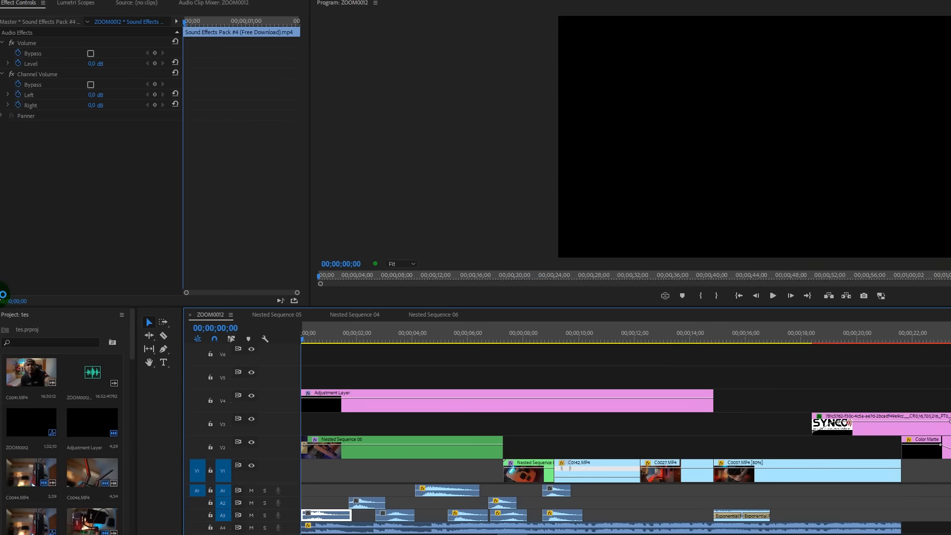
left_click(358, 446)
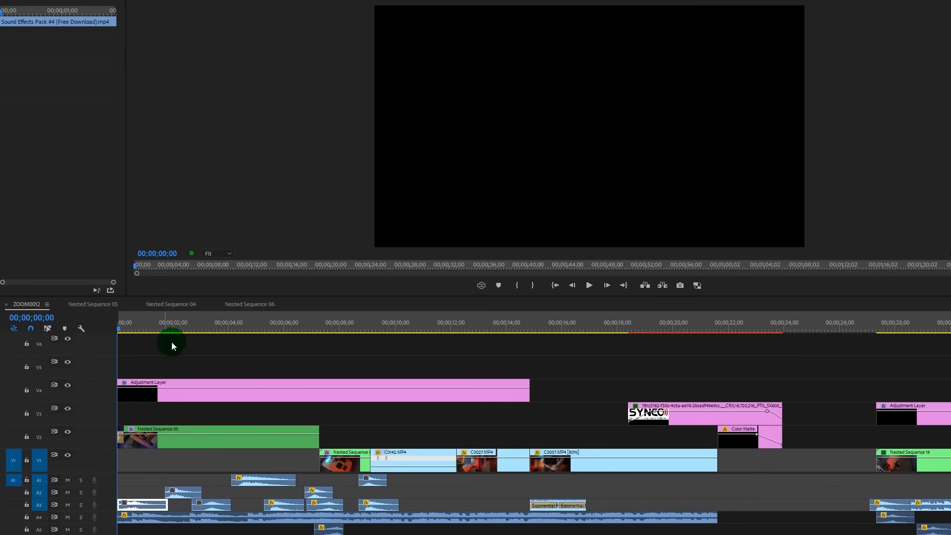
left_click_drag(112, 323, 36, 323)
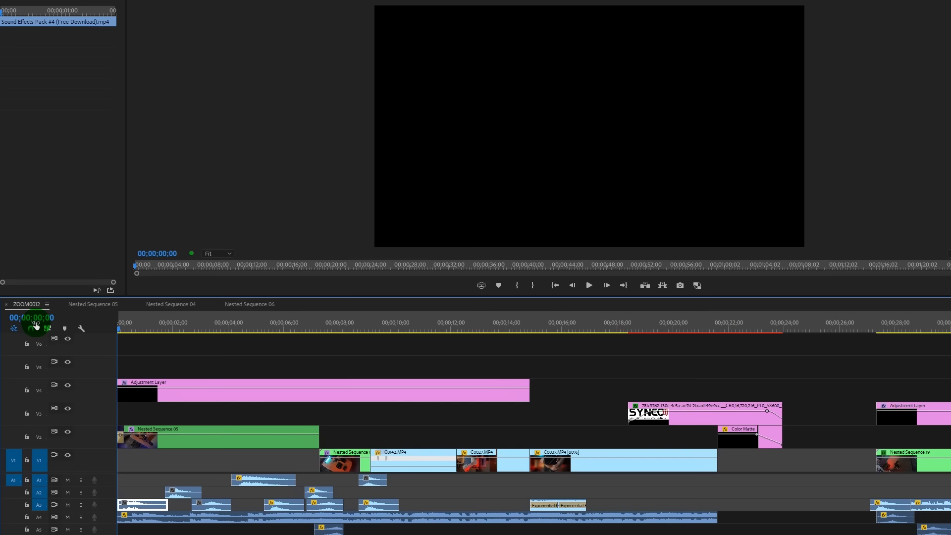
key("space")
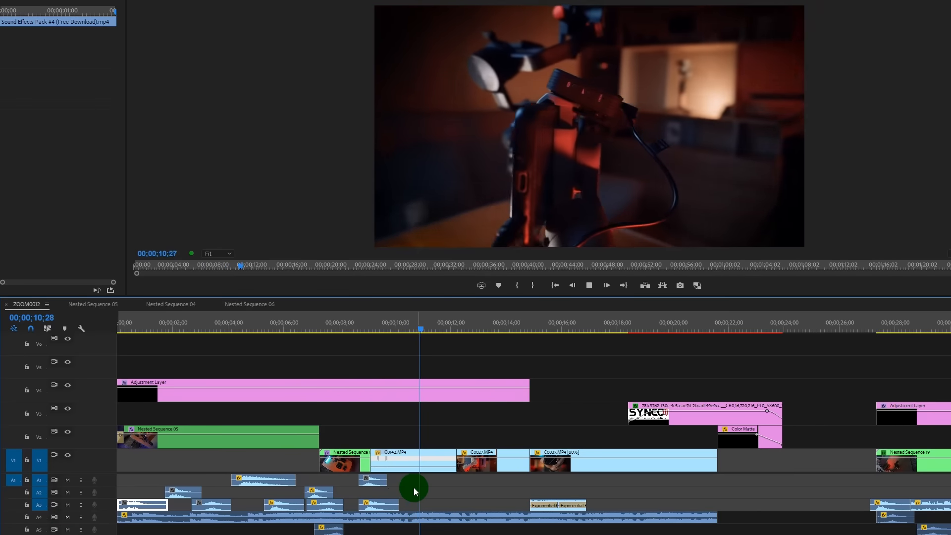
key("space")
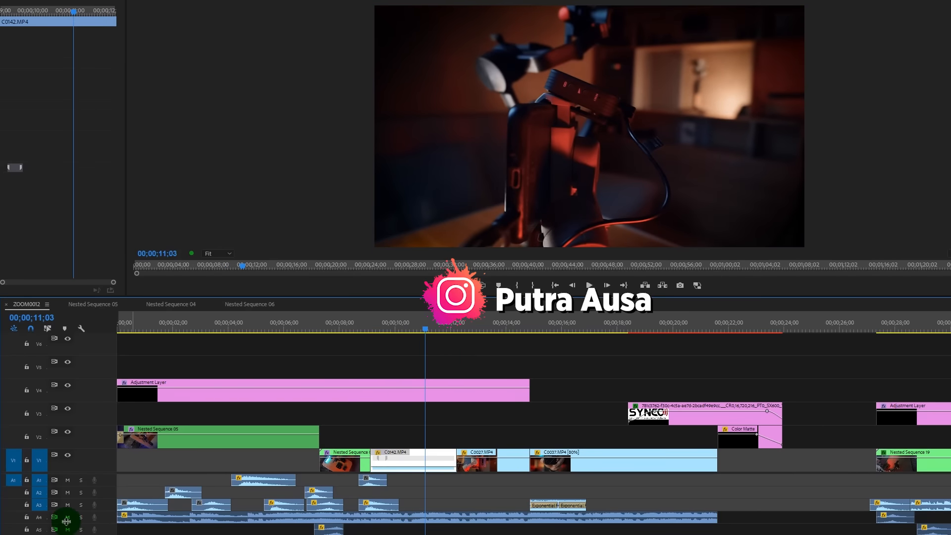
Mute audio track A4 and play the sequence from its start to 00;00;10;29 to hear the sound effects alone
left_click(67, 520)
left_click_drag(158, 324, 117, 326)
key("space")
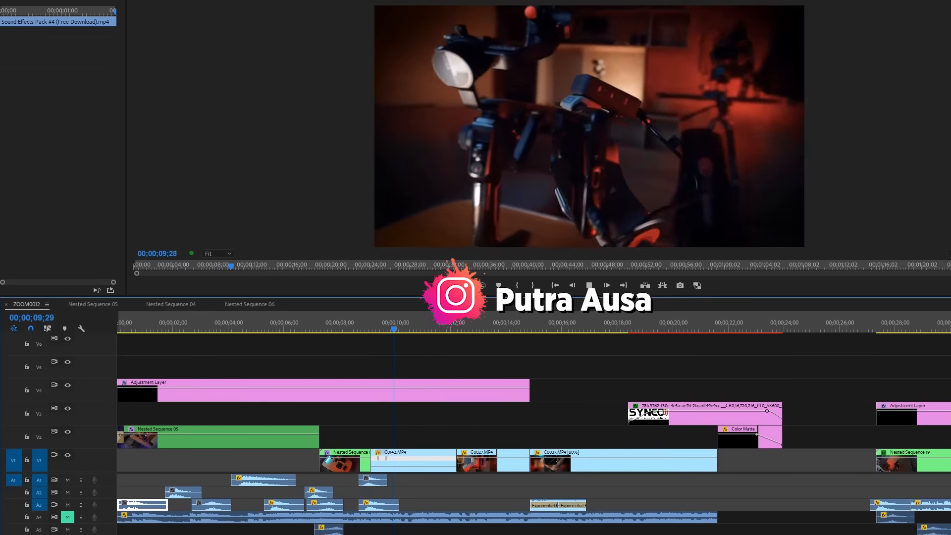
left_click(135, 453)
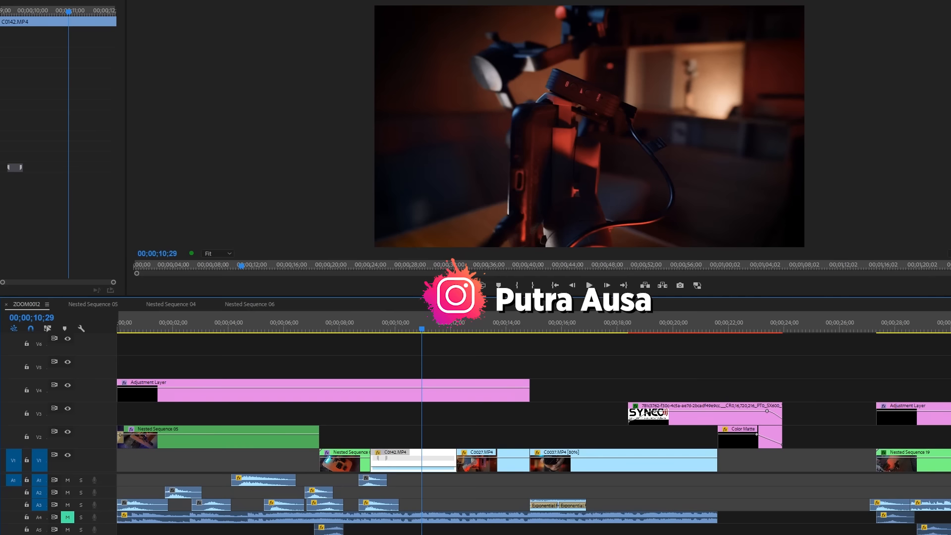
Play the hollyland broll ig3.mp4 clip near the end of the sequence and stop at 00;01;24;24
key("minus")
key("minus")
key("minus")
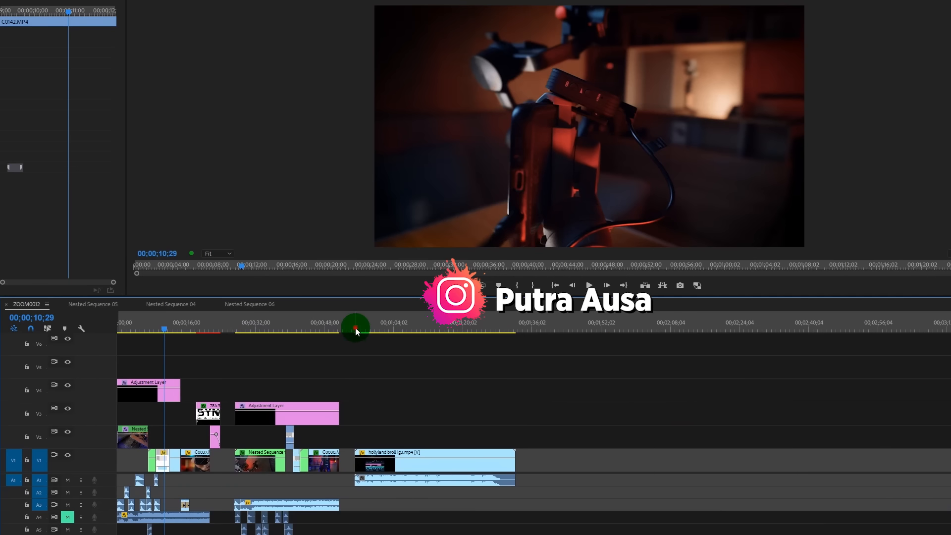
left_click(356, 330)
left_click(402, 458)
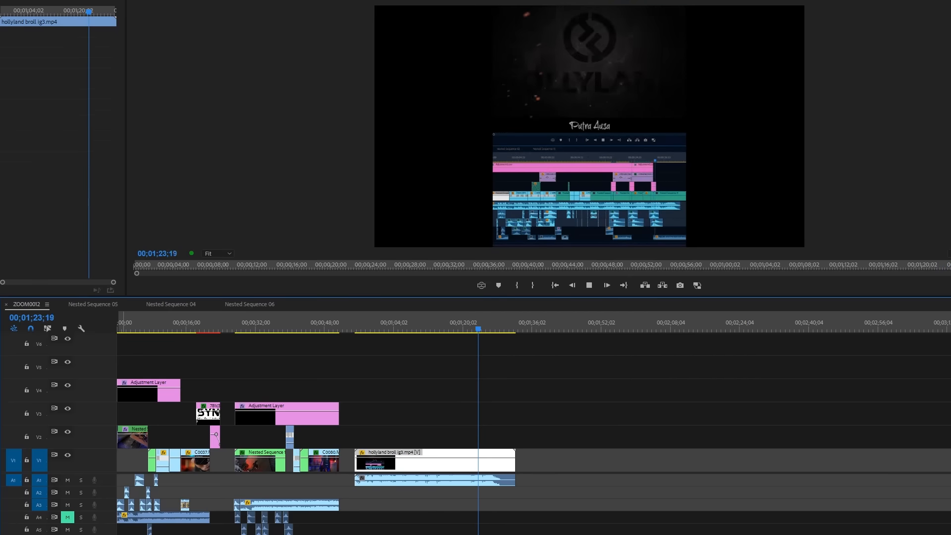
key("space")
Place the videoplayback (12).mp4 footage on track V5 above the first adjustment layer, starting at 00;00;02;21
scroll(51, 503, "down", 10)
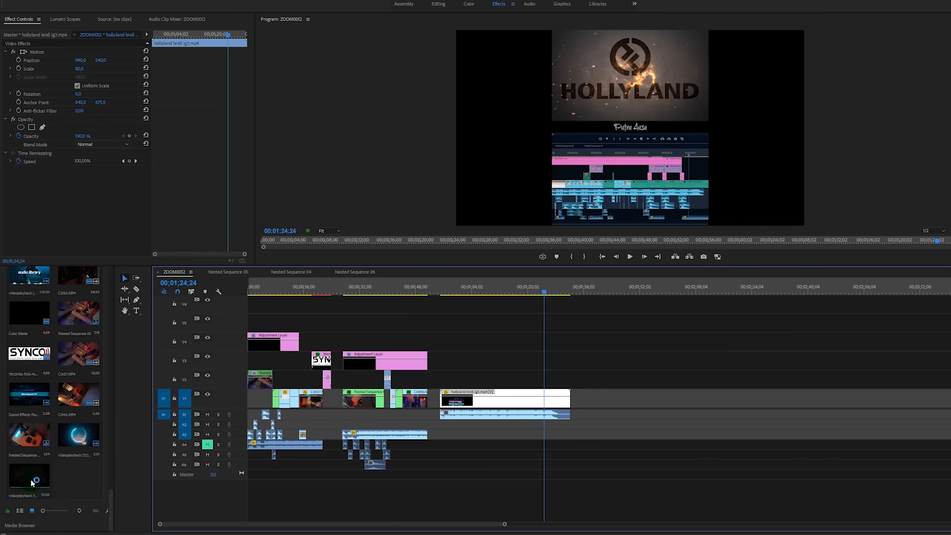
left_click_drag(31, 482, 258, 323)
left_click(268, 290)
left_click_drag(505, 525, 289, 524)
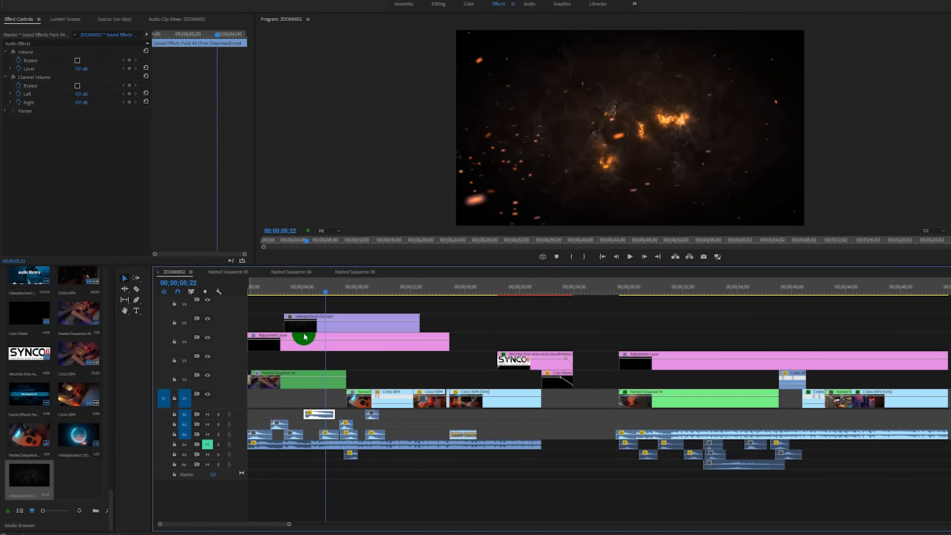
Set the blend mode of the videoplayback (12).mp4 overlay clip to Screen with the playhead at 00;00;03;21
left_click(300, 287)
left_click(327, 323)
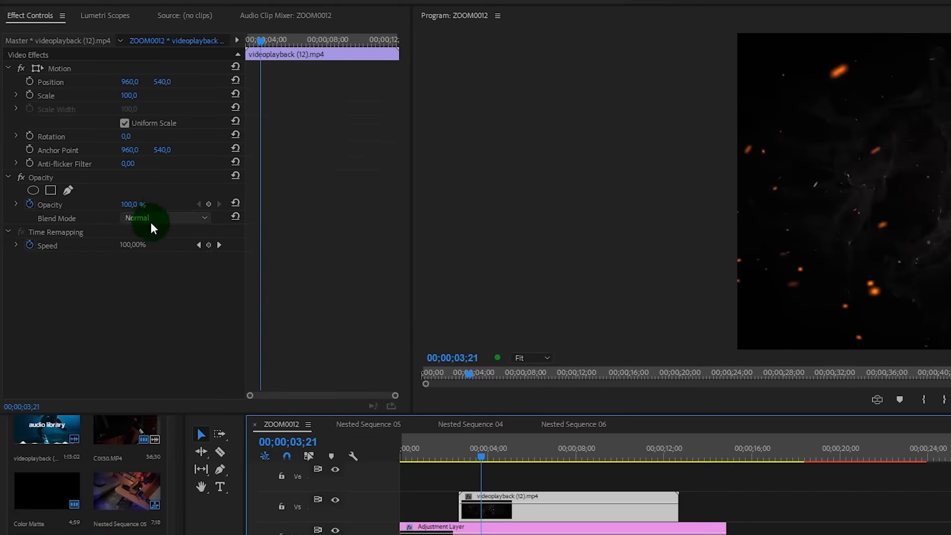
left_click(151, 222)
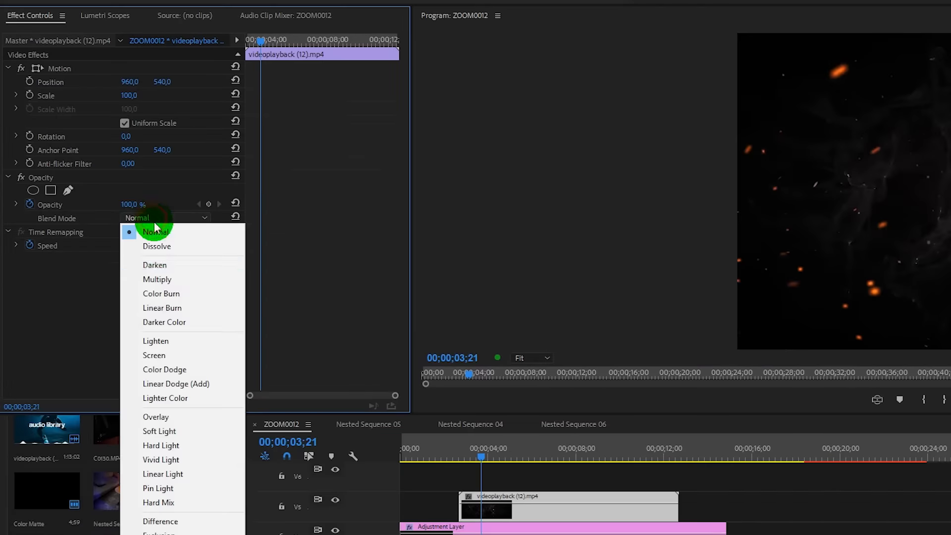
left_click(183, 355)
Switch the overlay clip's blend mode to Color Dodge with 47% opacity, and play the effect up to 00;00;11;27
left_click(183, 218)
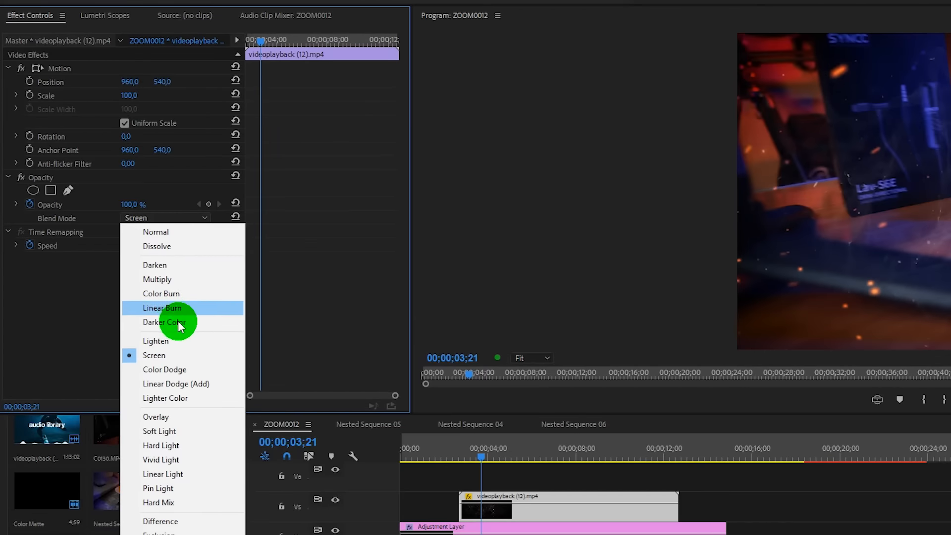
left_click(181, 371)
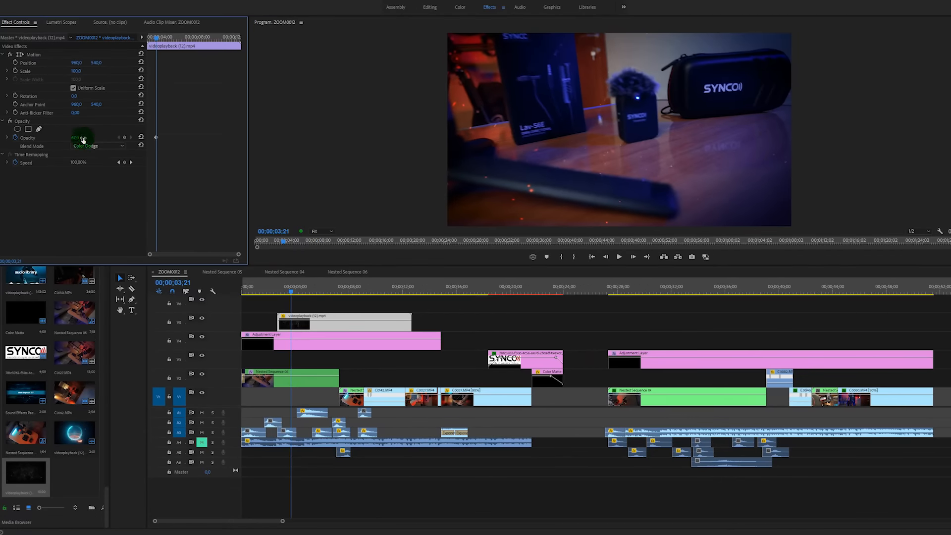
left_click(268, 287)
key("space")
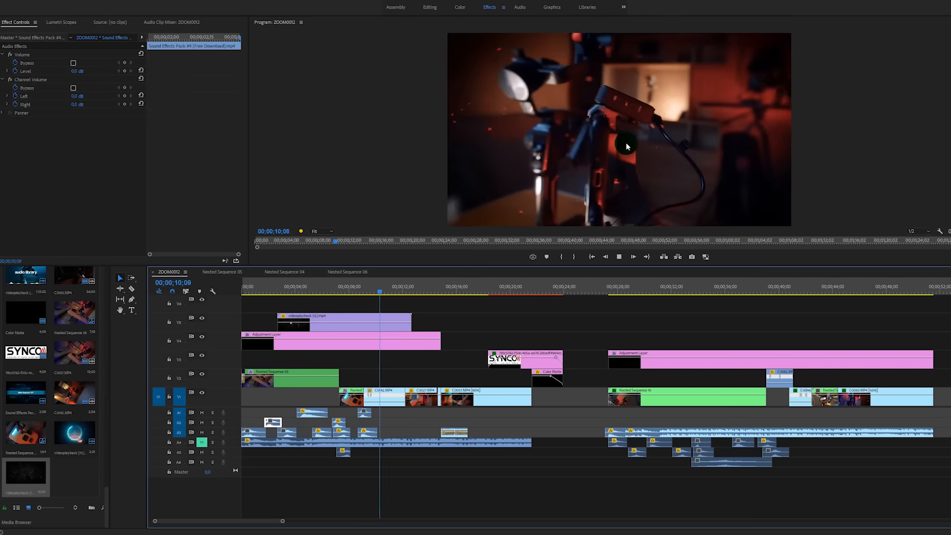
left_click(616, 165)
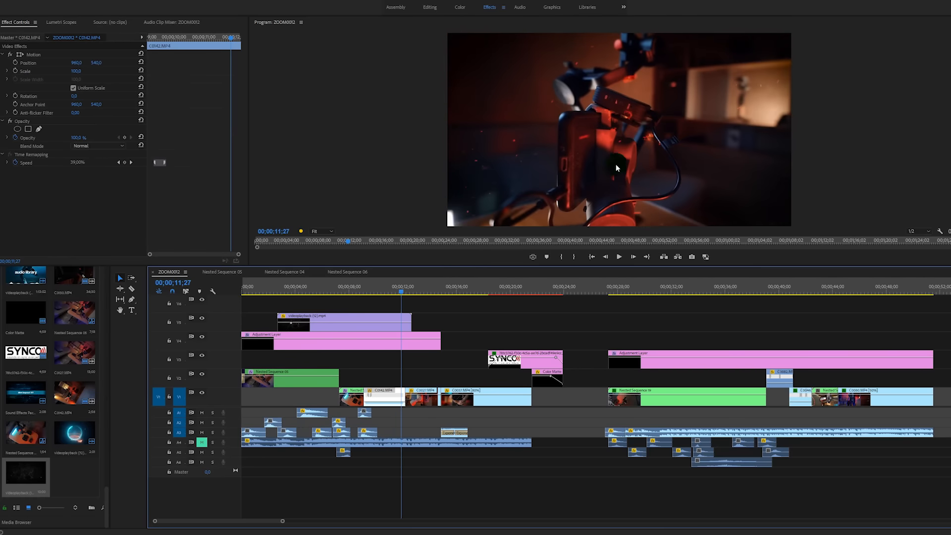
Change the overlay clip's blend mode back to Screen and play the sequence from just before the overlay starts
left_click(353, 331)
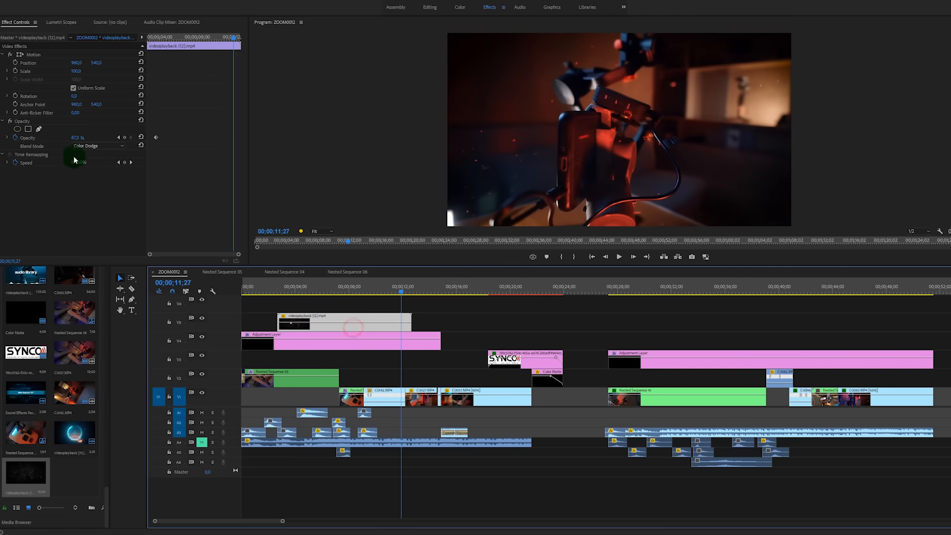
left_click(102, 148)
left_click(102, 228)
left_click(276, 286)
key("space")
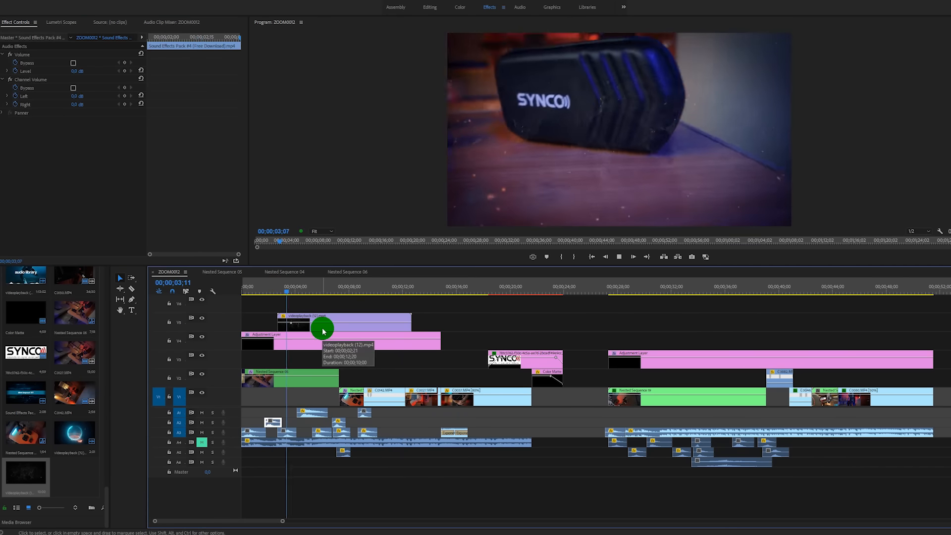
Lower the opacity of the videoplayback (12).mp4 overlay to about 25% and play the result up to 00;00;13;29
left_click(360, 323)
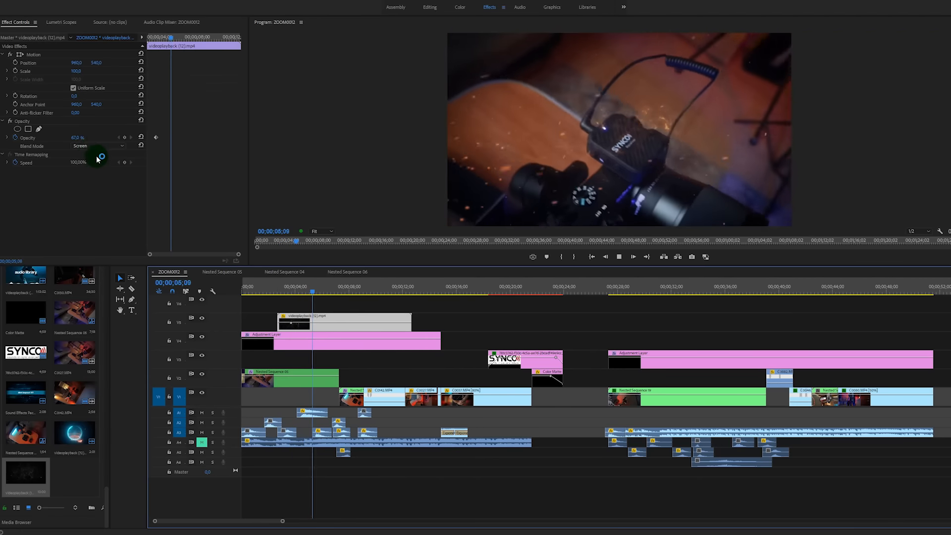
left_click_drag(80, 138, 59, 137)
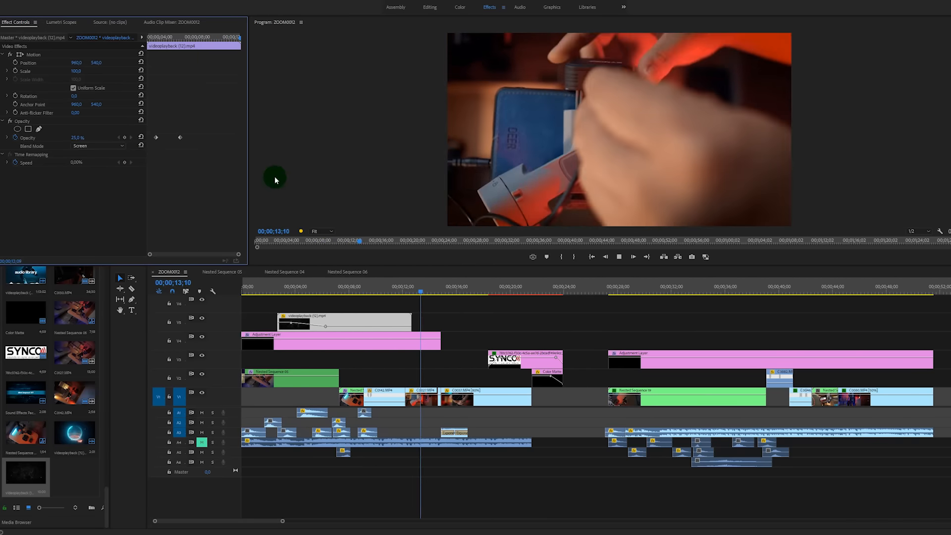
key("space")
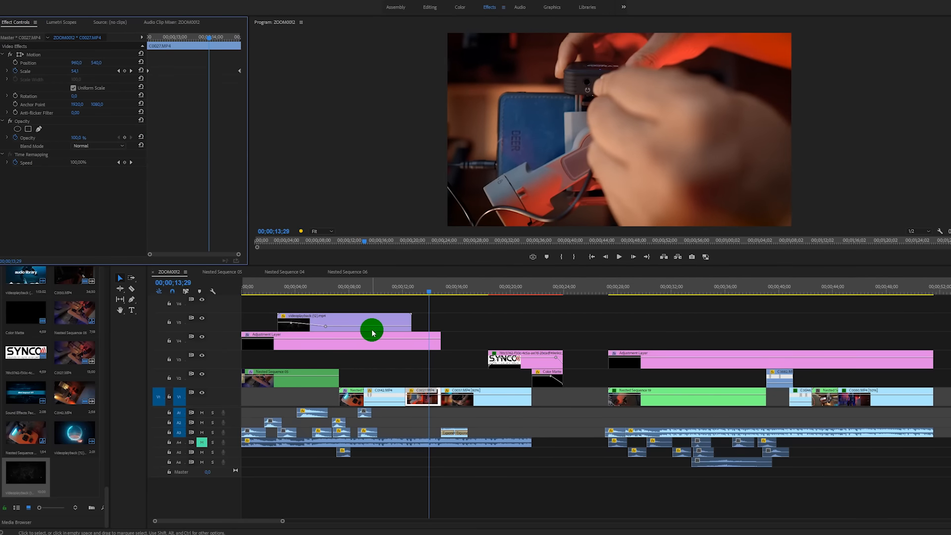
From 00;00;02;22, open Nested Sequence 05 and the Nested Sequence 04 inside it to view the clip's speed ramps
left_click_drag(319, 290, 278, 291)
left_click(312, 385)
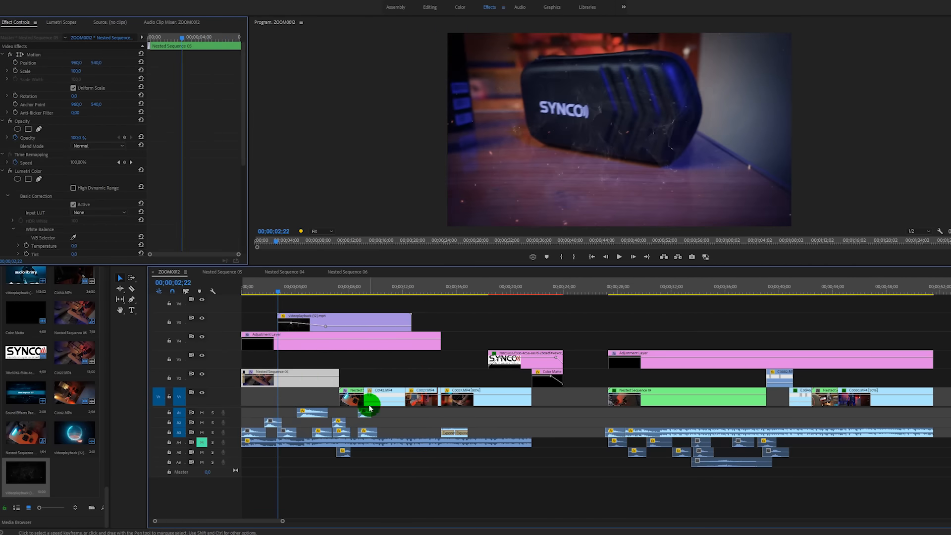
double_click(298, 389)
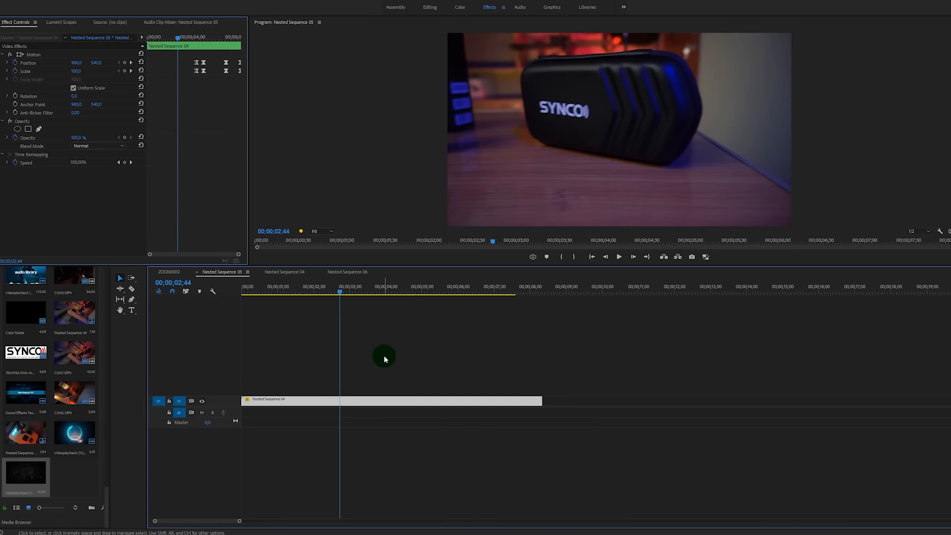
left_click(385, 359)
left_click(387, 406)
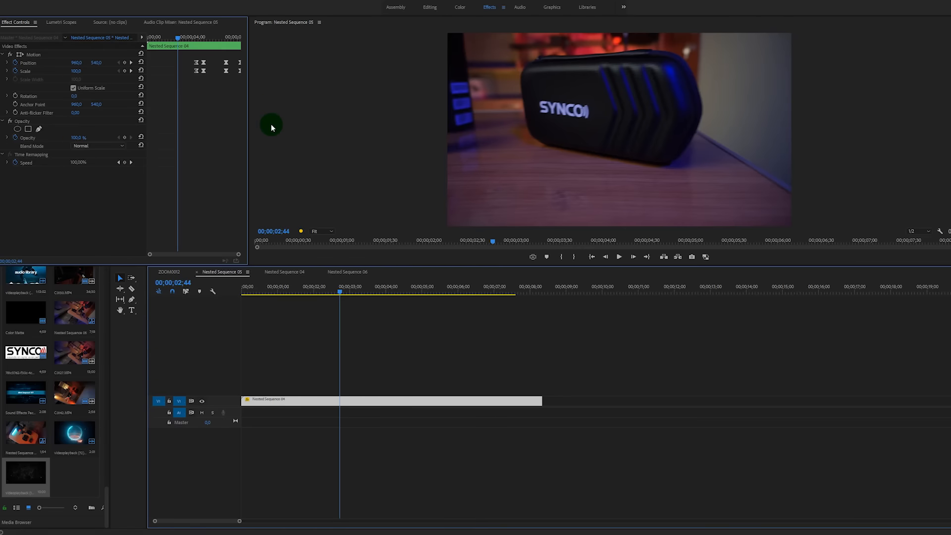
double_click(377, 403)
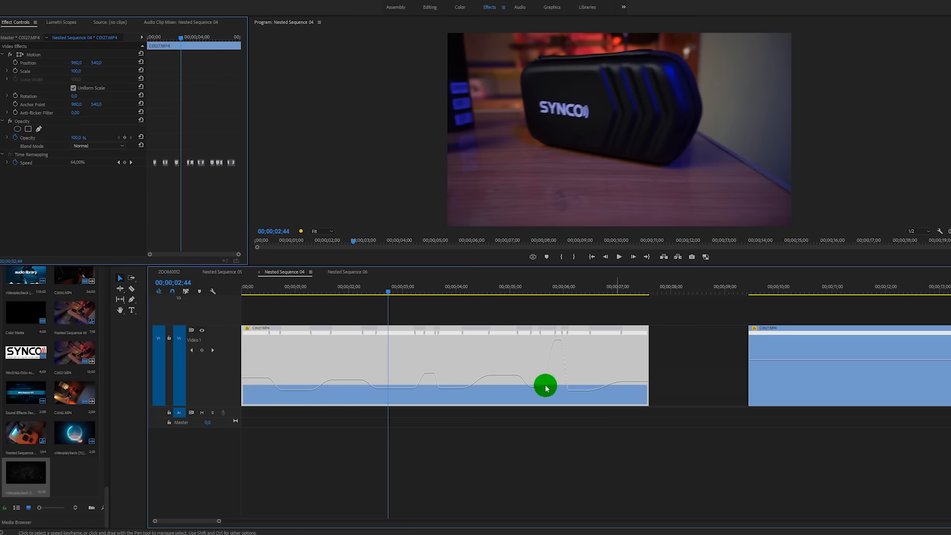
Return to Nested Sequence 05 and review its clip's Position and Scale keyframes, playing and scrubbing to 00;00;05;18
left_click(226, 276)
left_click(282, 367)
left_click(307, 399)
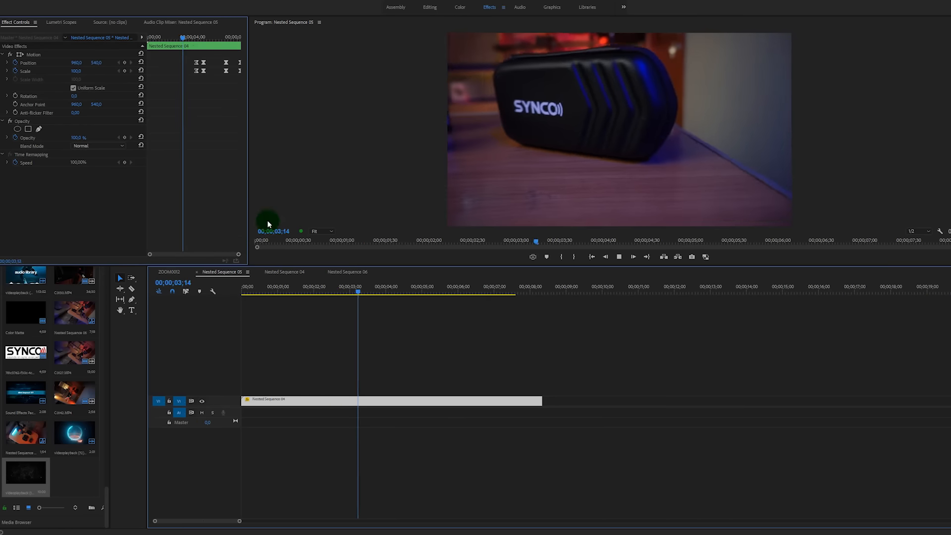
key("space")
left_click_drag(268, 224, 297, 224)
key("space")
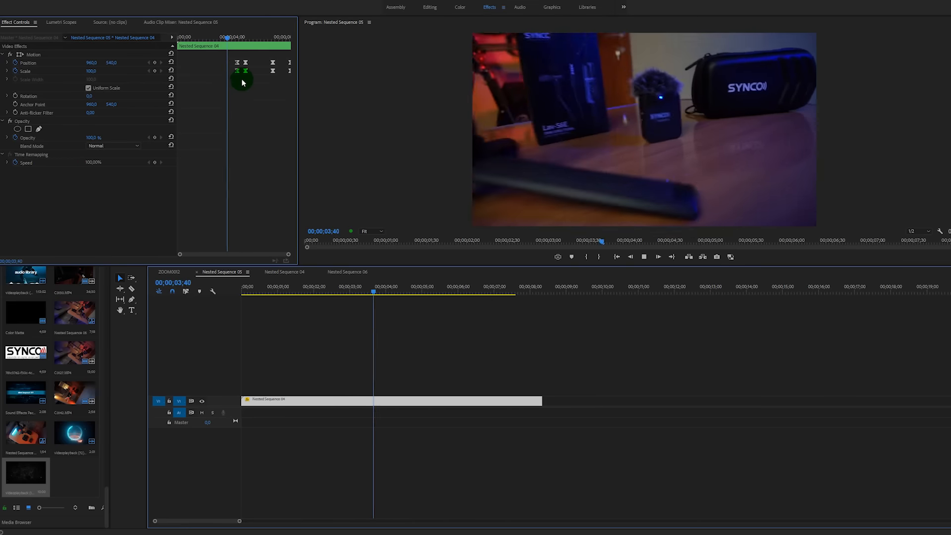
key("space")
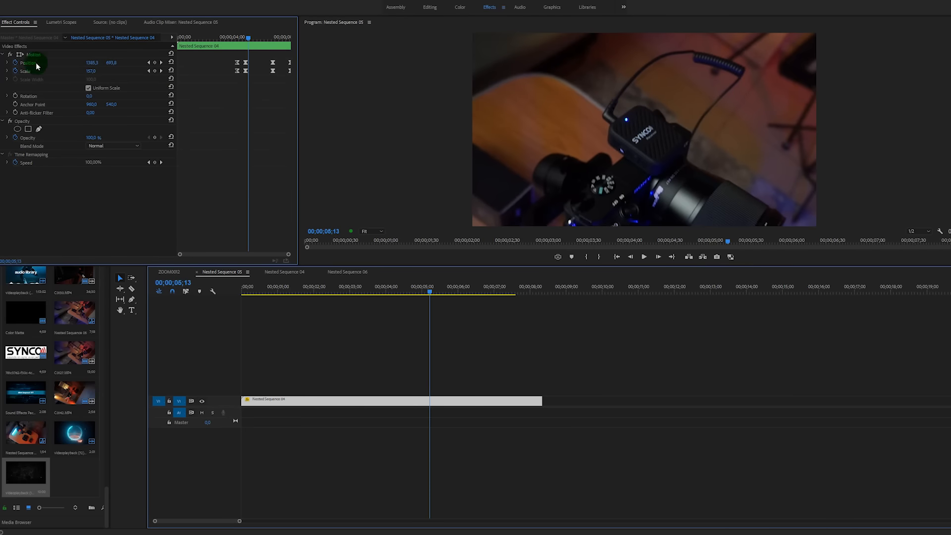
left_click_drag(240, 38, 250, 45)
key("space")
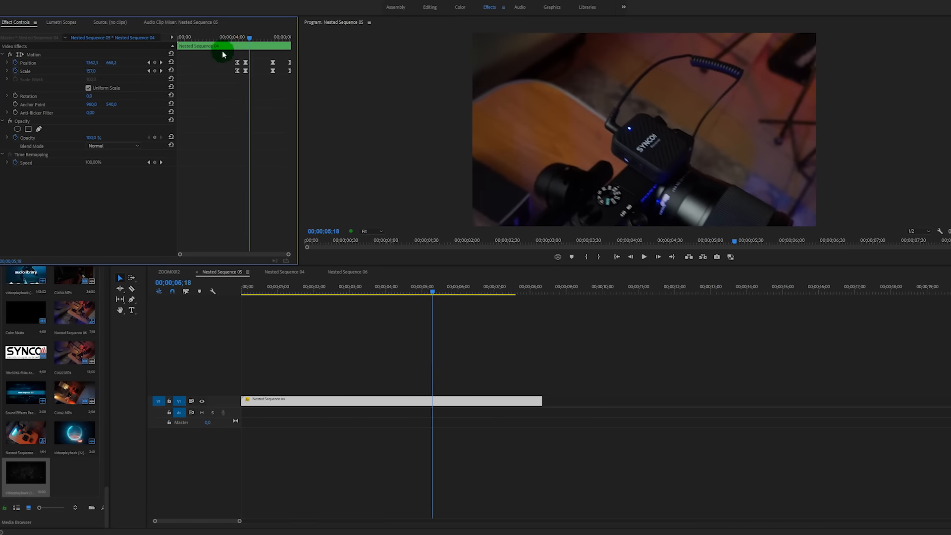
Delete the clip's Position and Scale keyframes and reset both properties to compare the framing, and undo these changes
key("Delete")
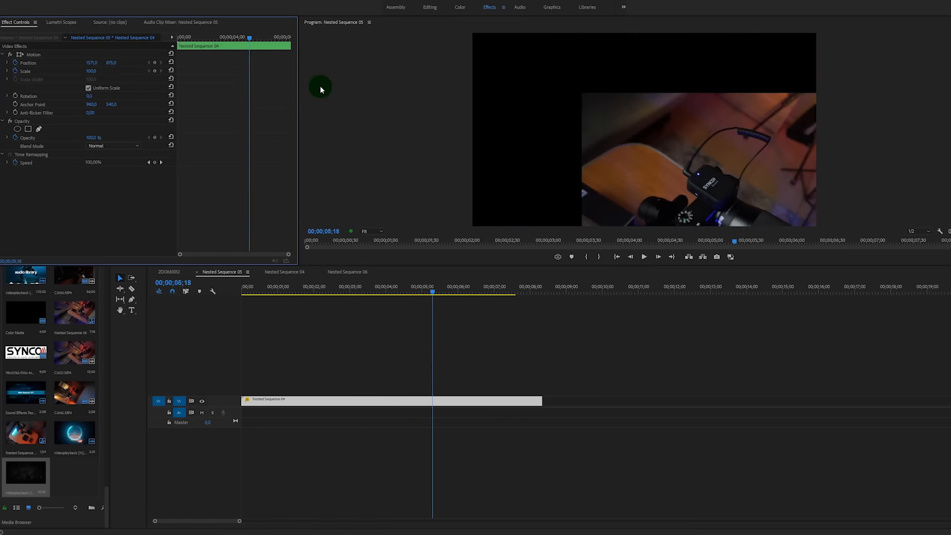
left_click(170, 62)
left_click(170, 71)
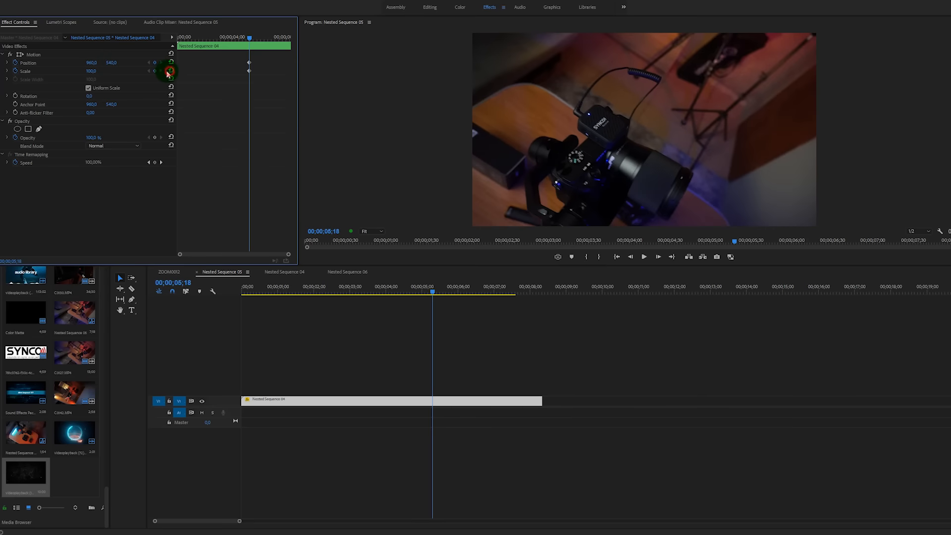
left_click_drag(456, 283, 431, 291)
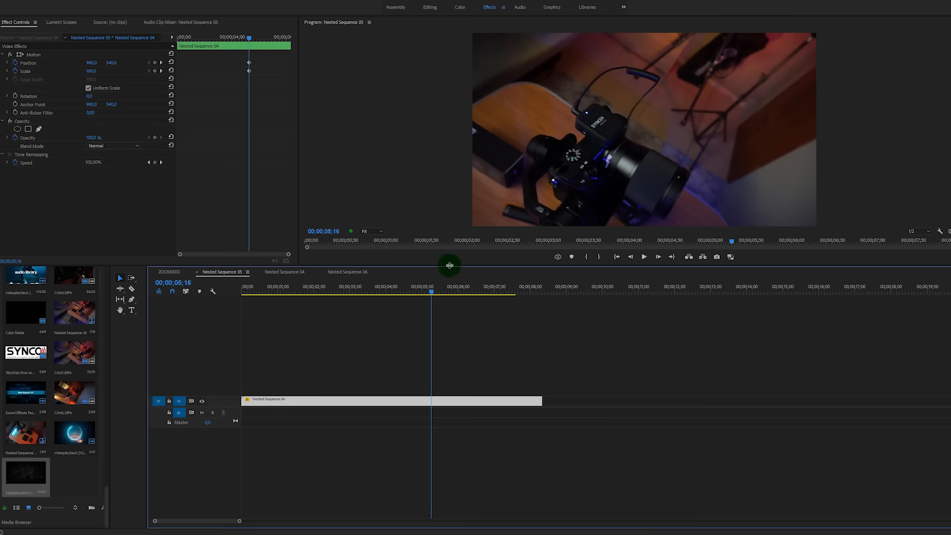
mouse_move(433, 292)
left_mouse_down()
mouse_move(416, 293)
mouse_move(434, 295)
left_mouse_up()
left_click(671, 125)
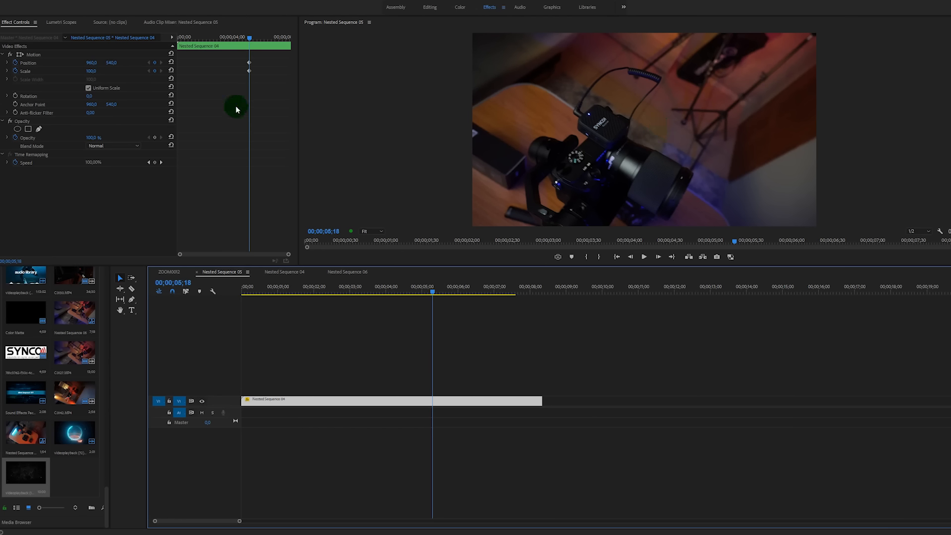
key("ctrl+z")
key("ctrl+z")
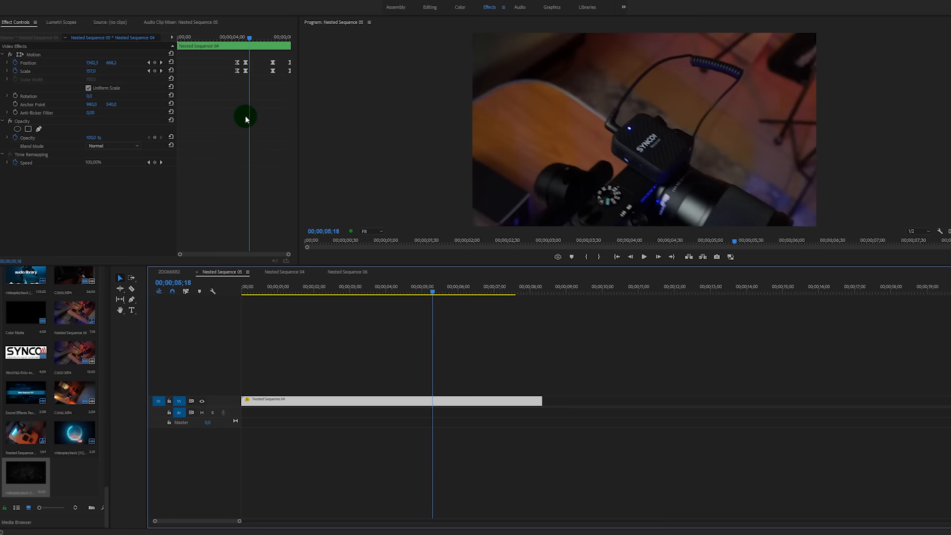
Scrub through the zoomed part of Nested Sequence 05 to 00;00;05;30 and play the animated zoom from 00;00;03;56
left_click_drag(234, 39, 251, 43)
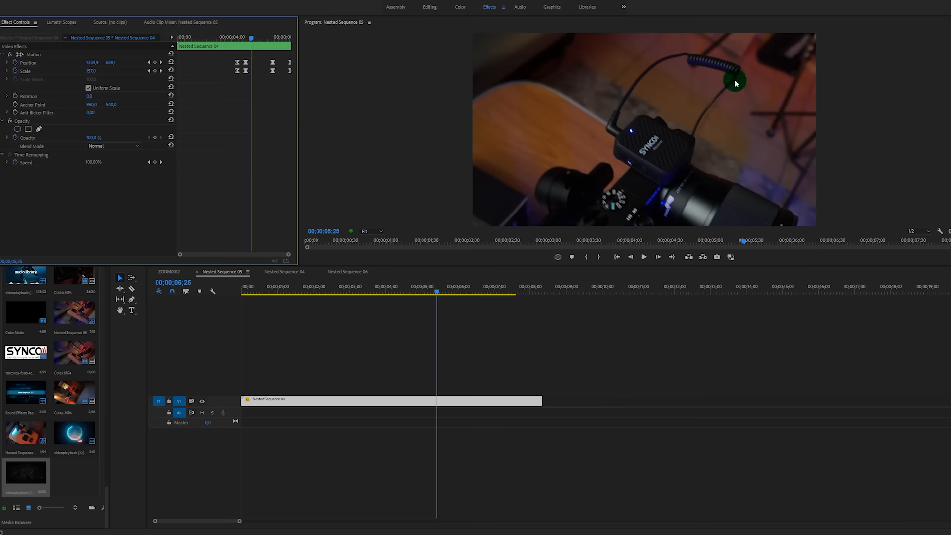
mouse_move(251, 36)
left_mouse_down()
mouse_move(263, 38)
mouse_move(253, 48)
left_mouse_up()
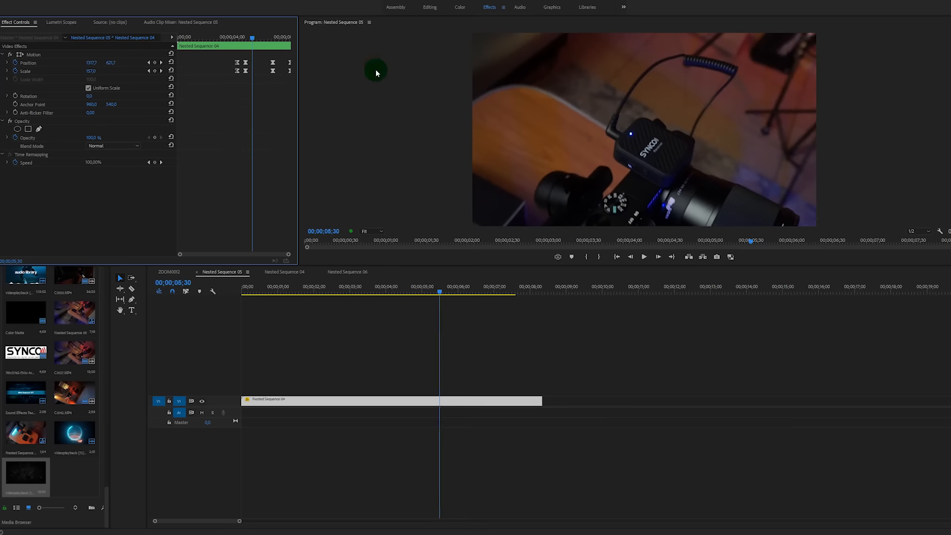
left_click(232, 42)
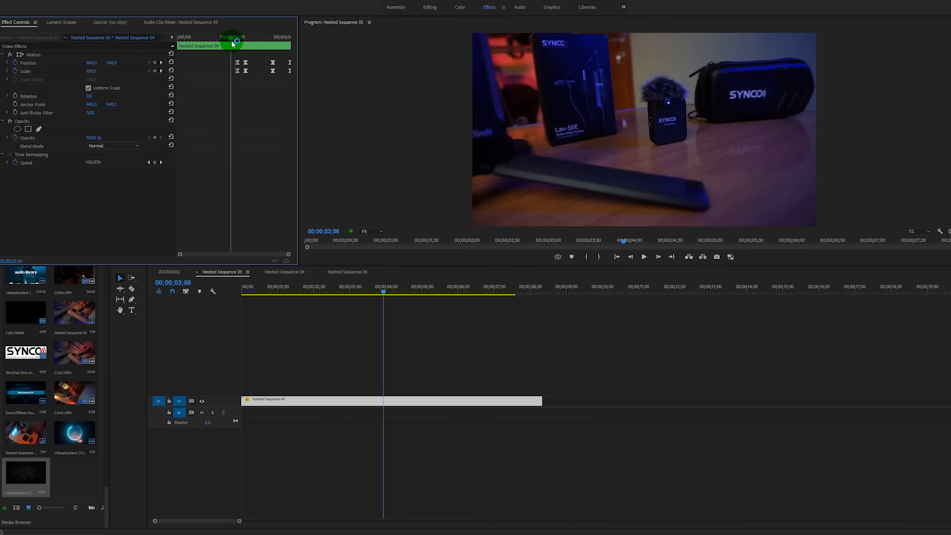
key("space")
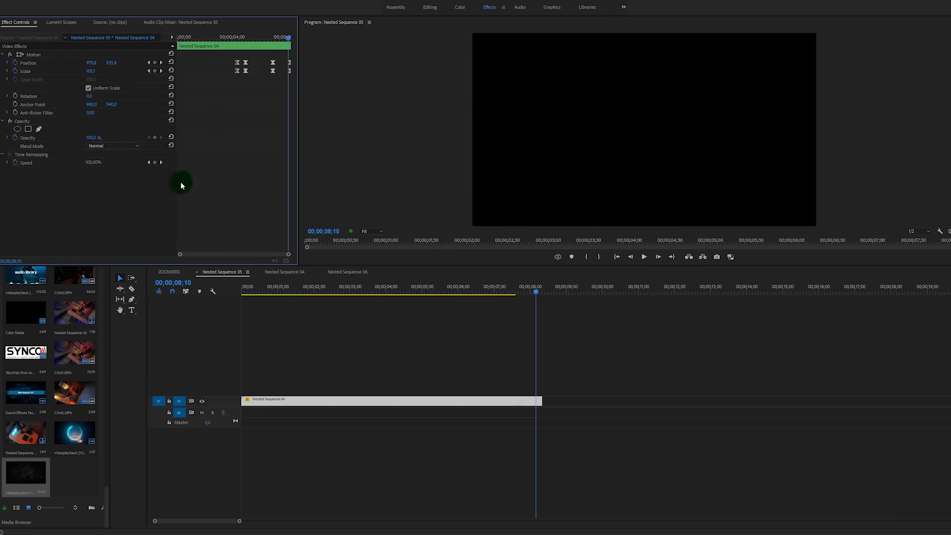
Return to the ZOOM0012 sequence and play its second section from 00;00;27;14
left_click(173, 274)
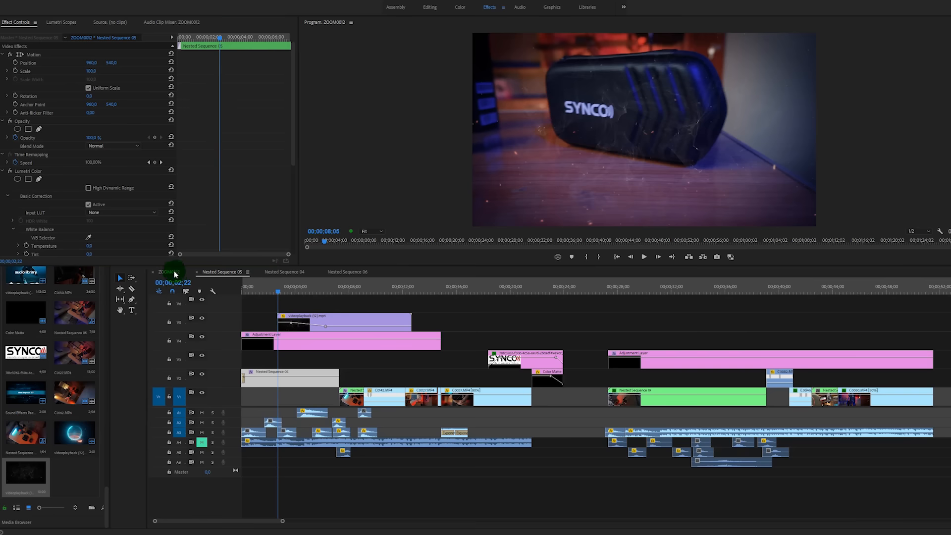
left_click(611, 283)
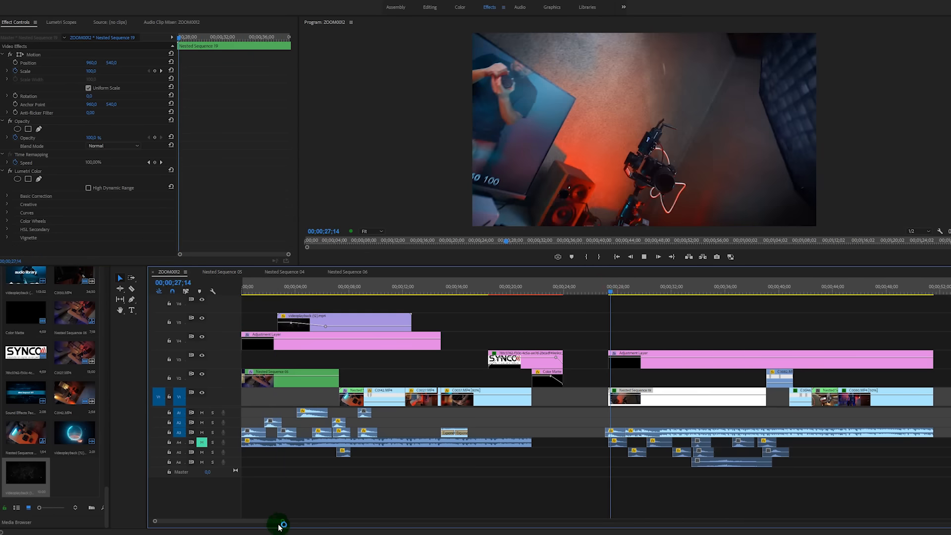
key("space")
left_click_drag(271, 521, 278, 522)
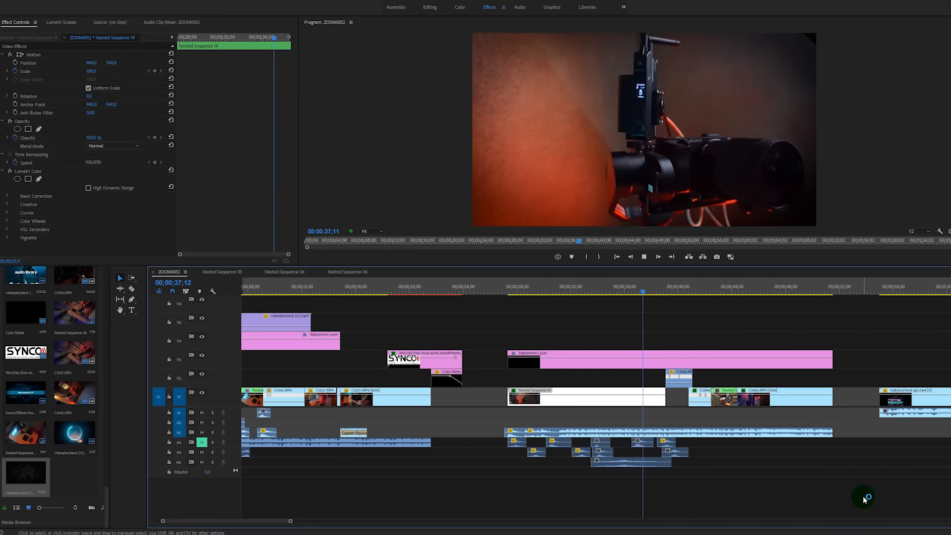
Open Nested Sequence 19, enlarge its clip's speed graph and play the speed ramps from the start
double_click(594, 393)
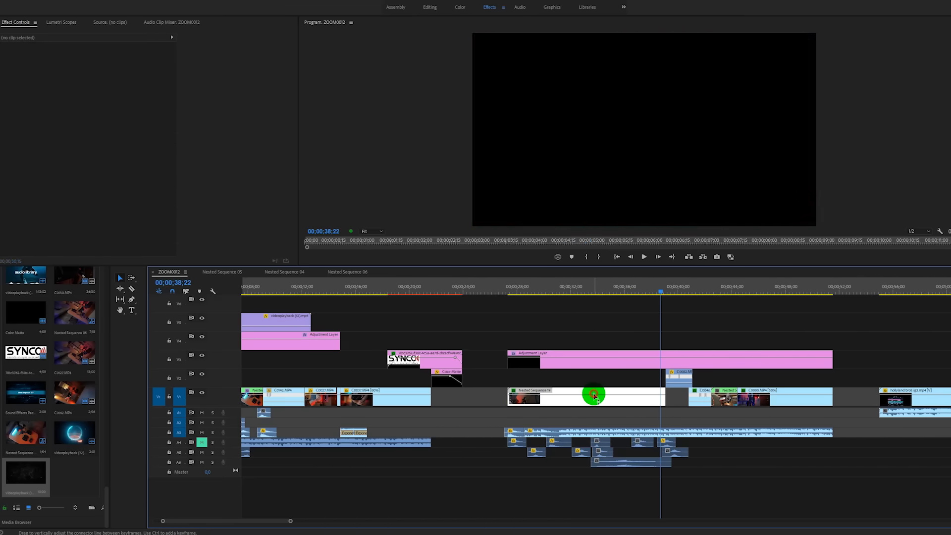
key("Home")
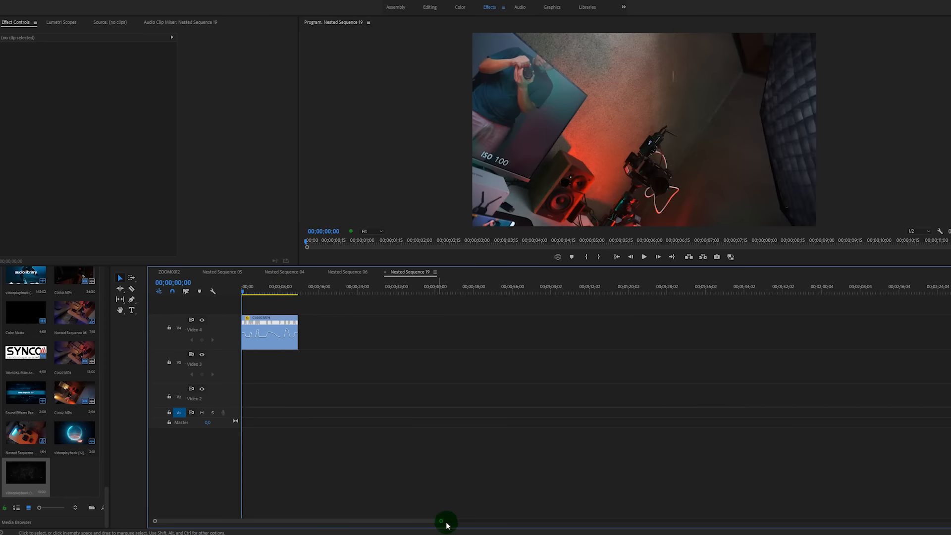
left_click_drag(435, 522, 335, 519)
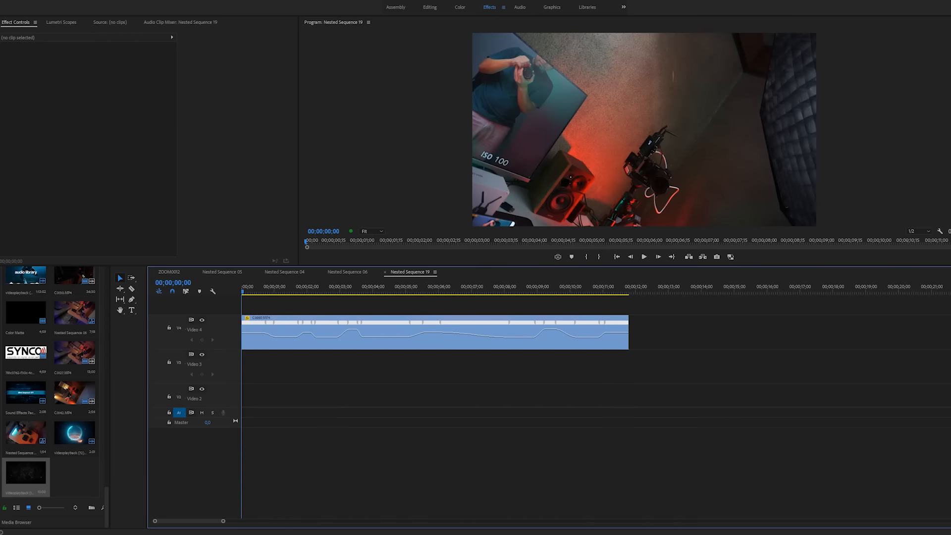
left_click_drag(950, 306, 950, 323)
scroll(538, 336, "up", 4)
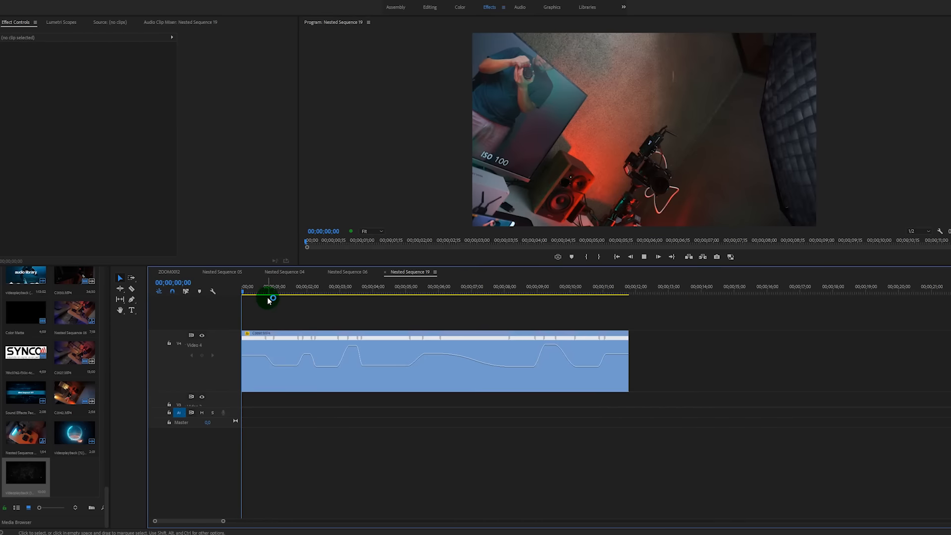
key("space")
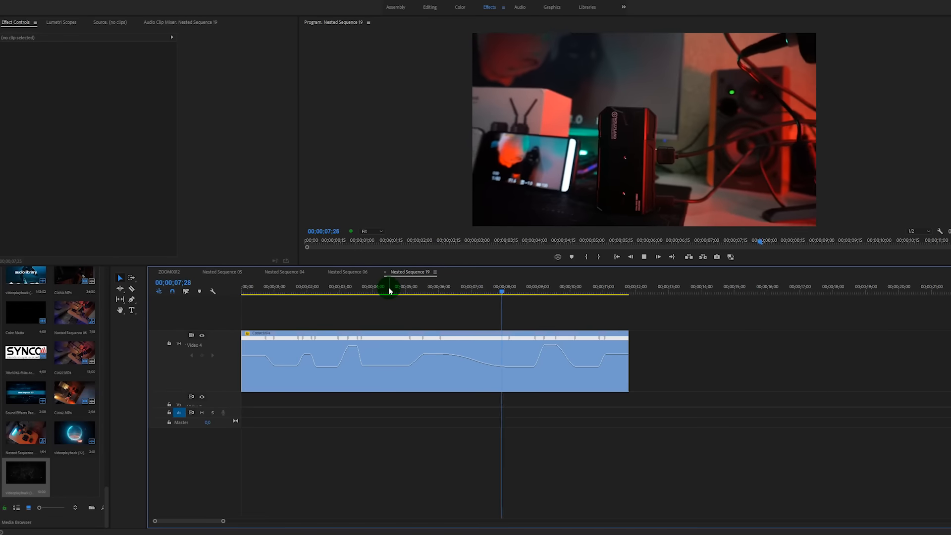
key("space")
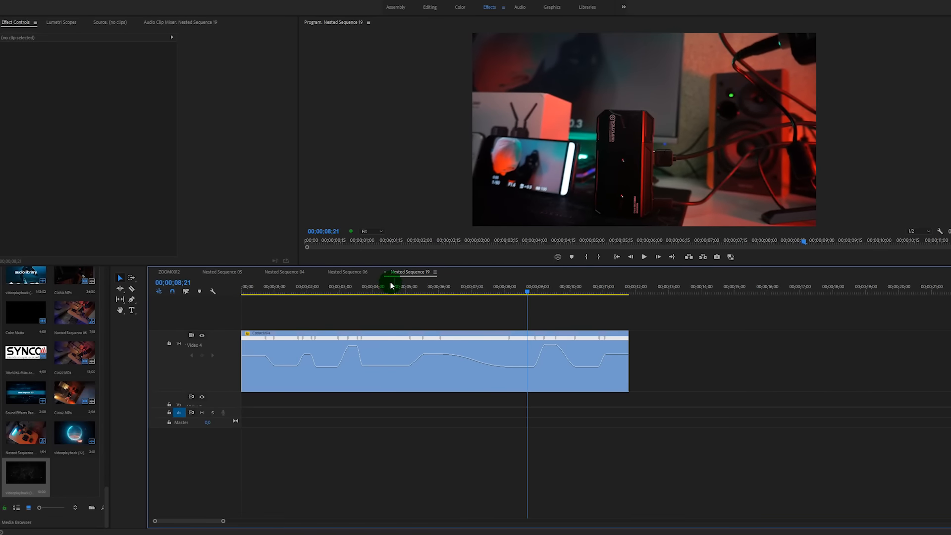
Replay the opening of Nested Sequence 19 and adjust the playback speed of C0097.MP4's slow segment after the first ramp
left_click_drag(392, 293, 242, 294)
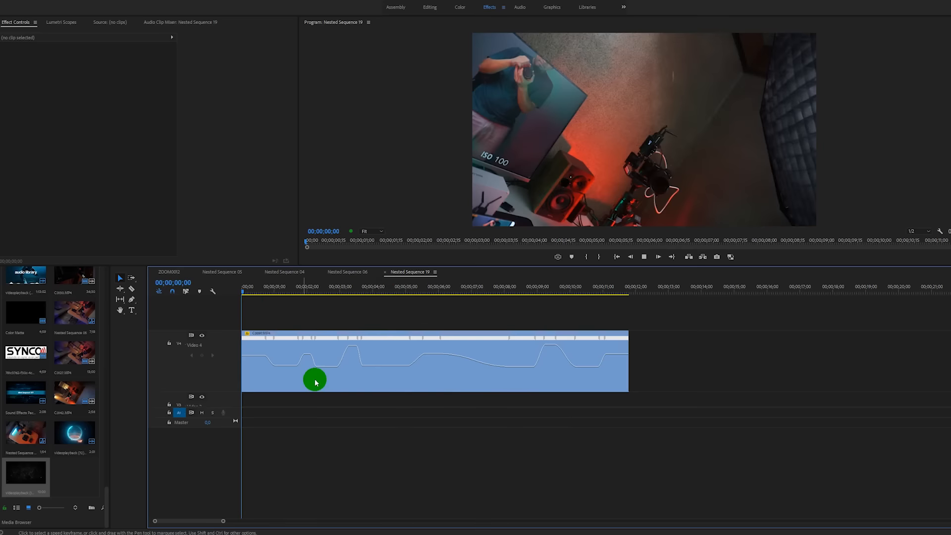
key("space")
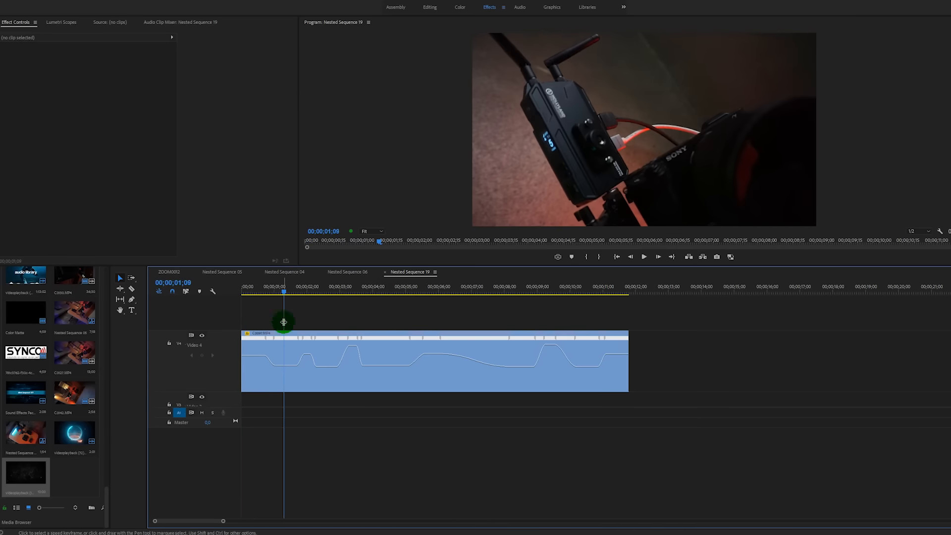
left_click(271, 294)
left_click_drag(278, 371, 283, 359)
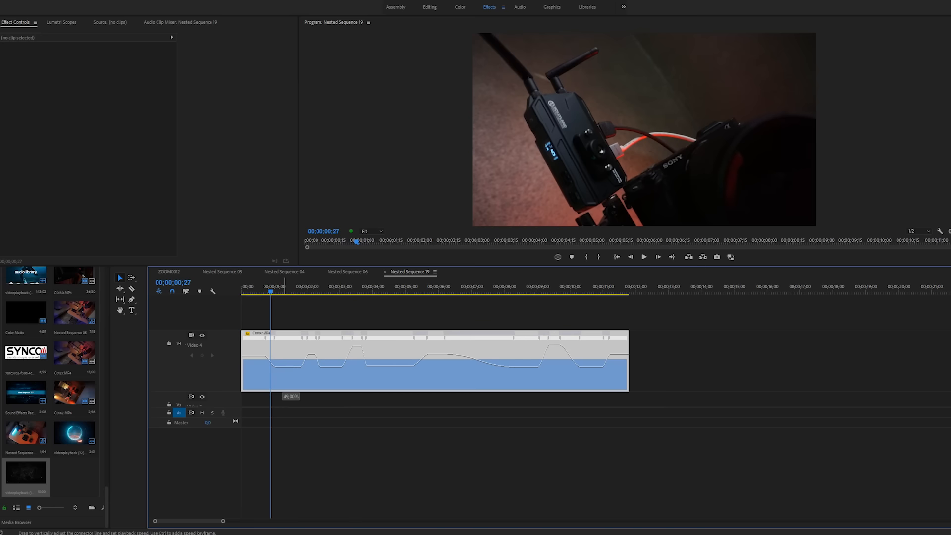
left_click_drag(284, 359, 284, 343)
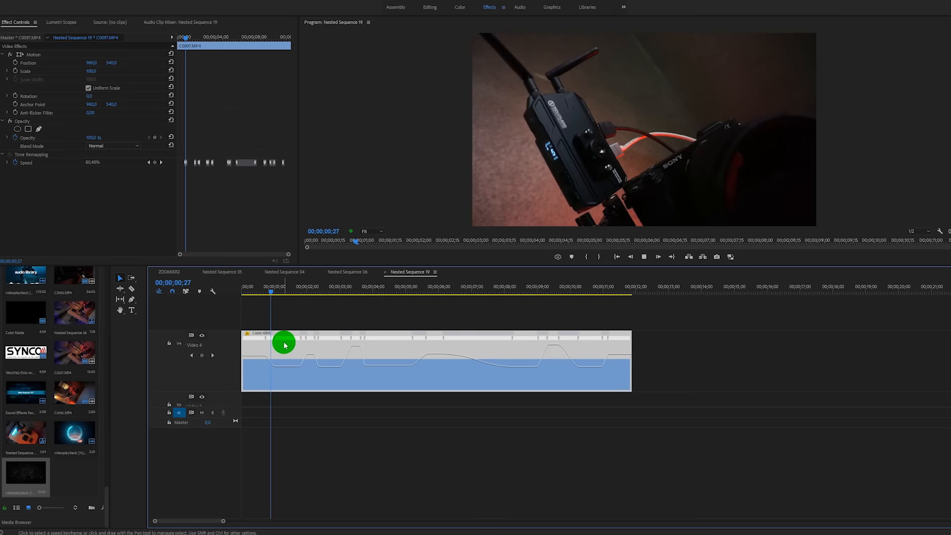
Play Nested Sequence 19 again to review the timing of the speed ramps along C0097.MP4
key("space")
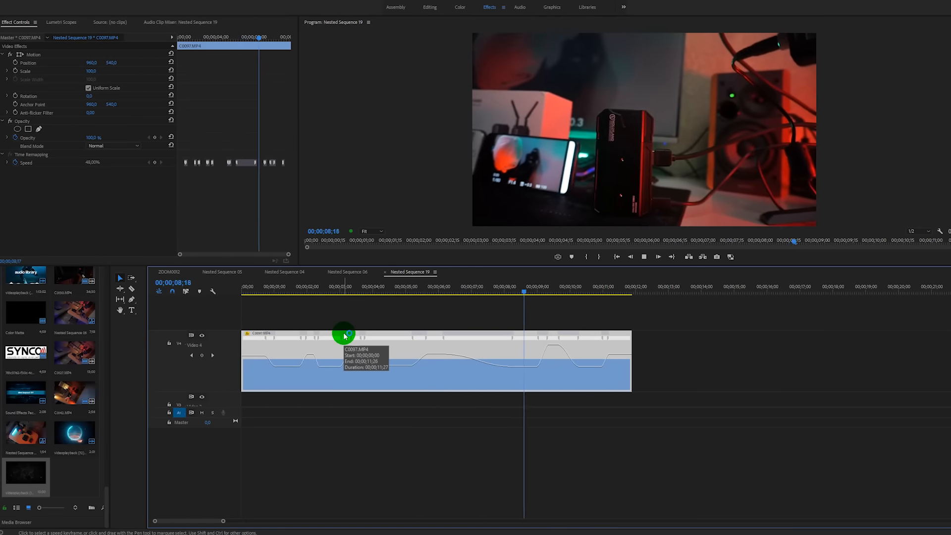
key("space")
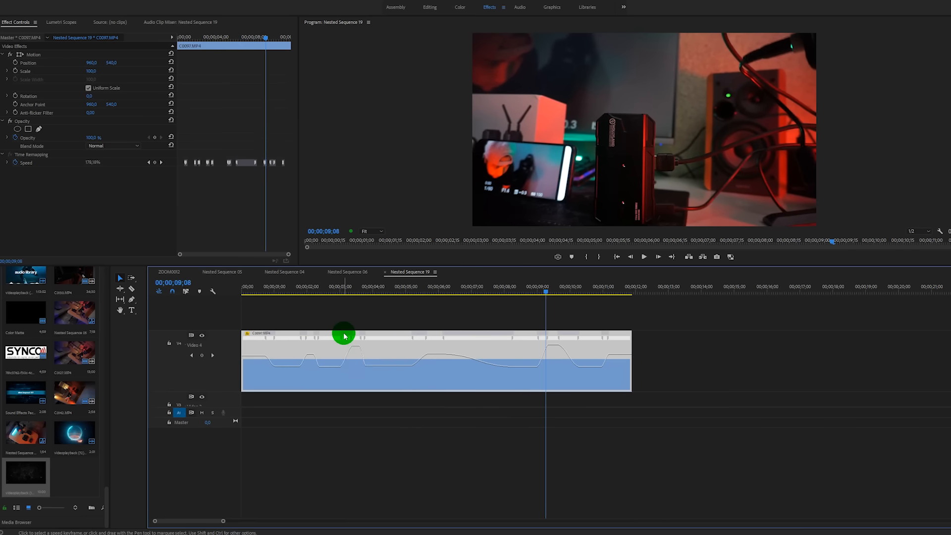
left_click_drag(303, 286, 127, 307)
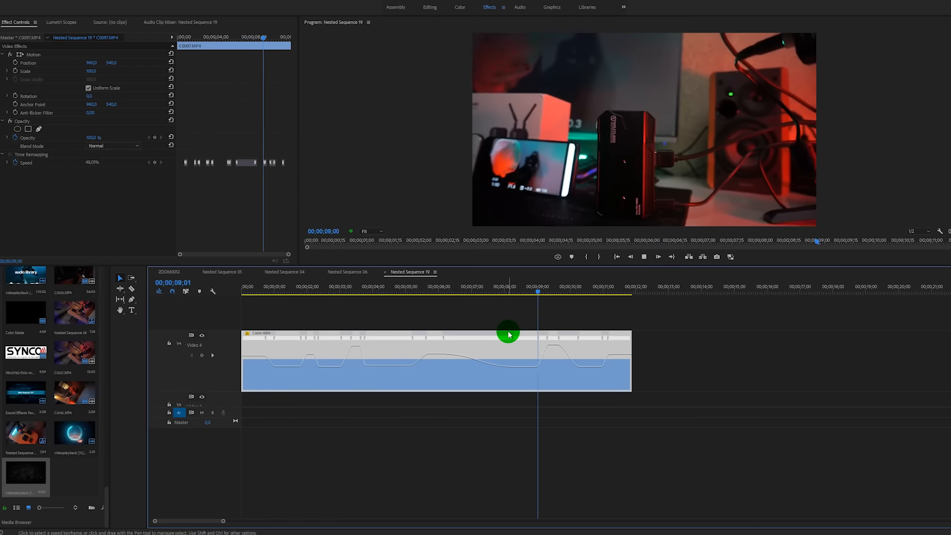
key("space")
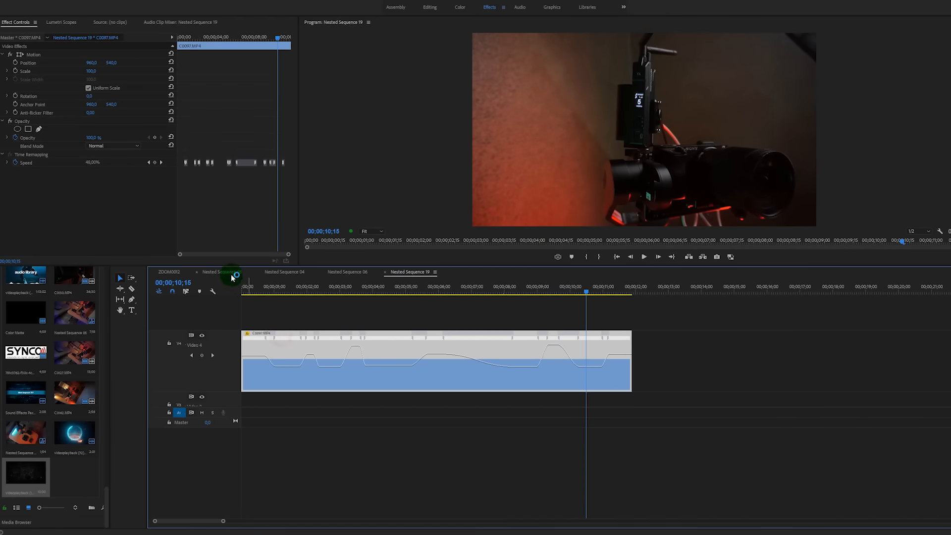
View the speed ramp keyframes in Nested Sequence 06 and go back to the ZOOM0012 sequence
left_click(350, 273)
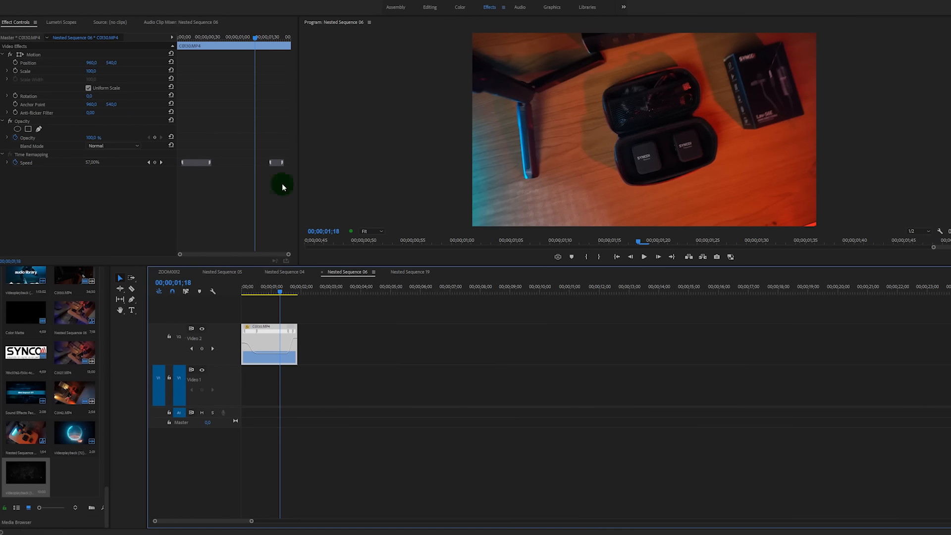
left_click(179, 284)
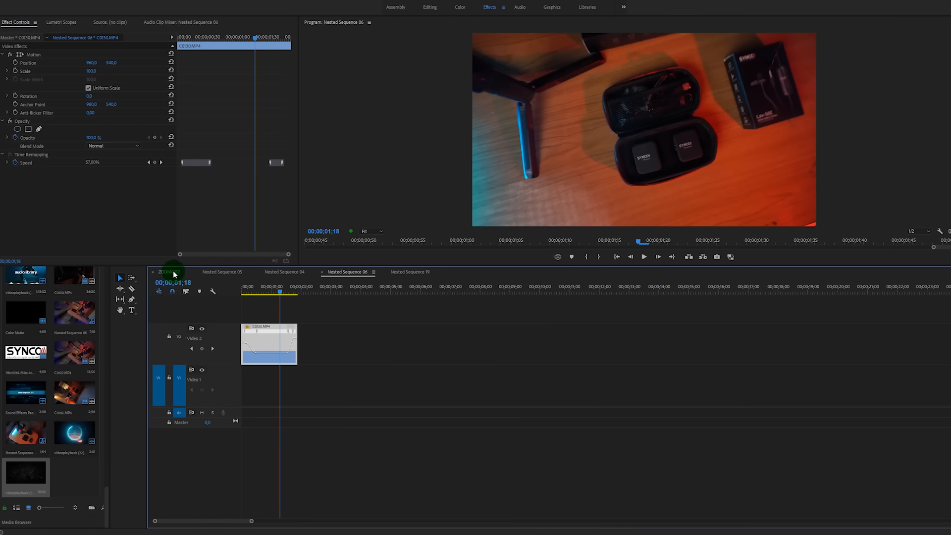